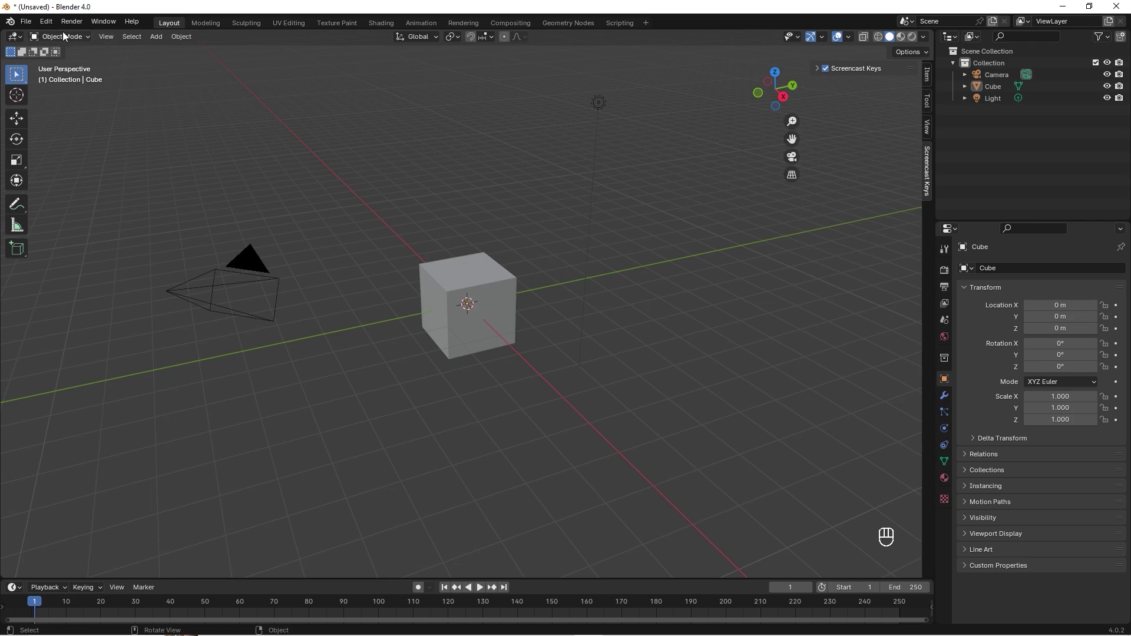
In Preferences > Add-ons, search 'BOL' and enable 'Add Mesh: BoltFactory'
left_click(47, 22)
left_click(95, 175)
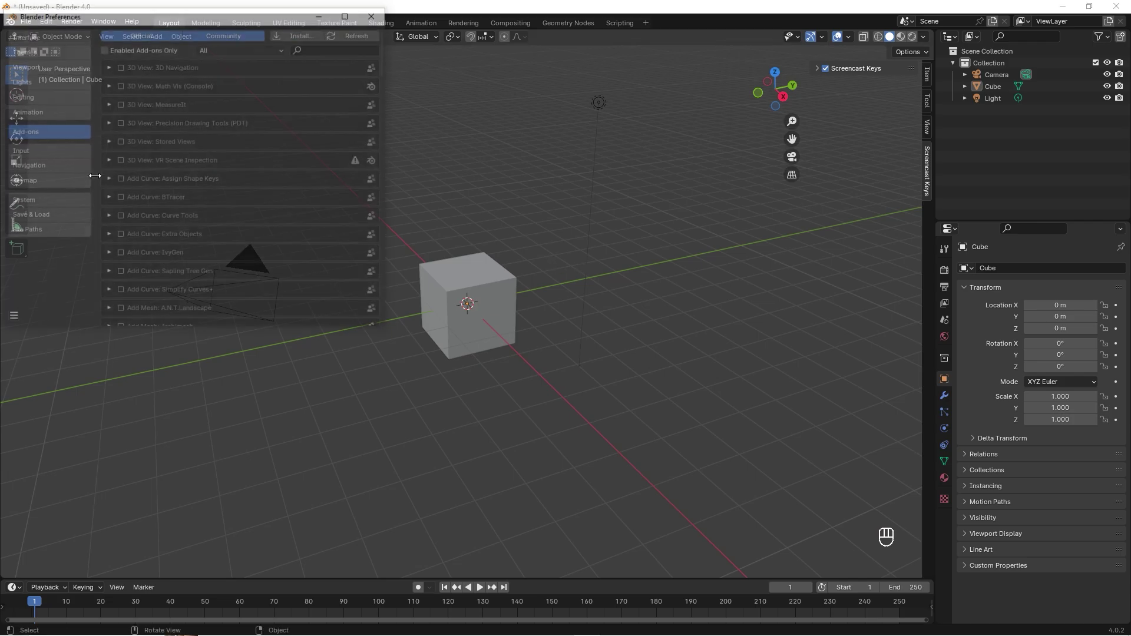
left_click(351, 51)
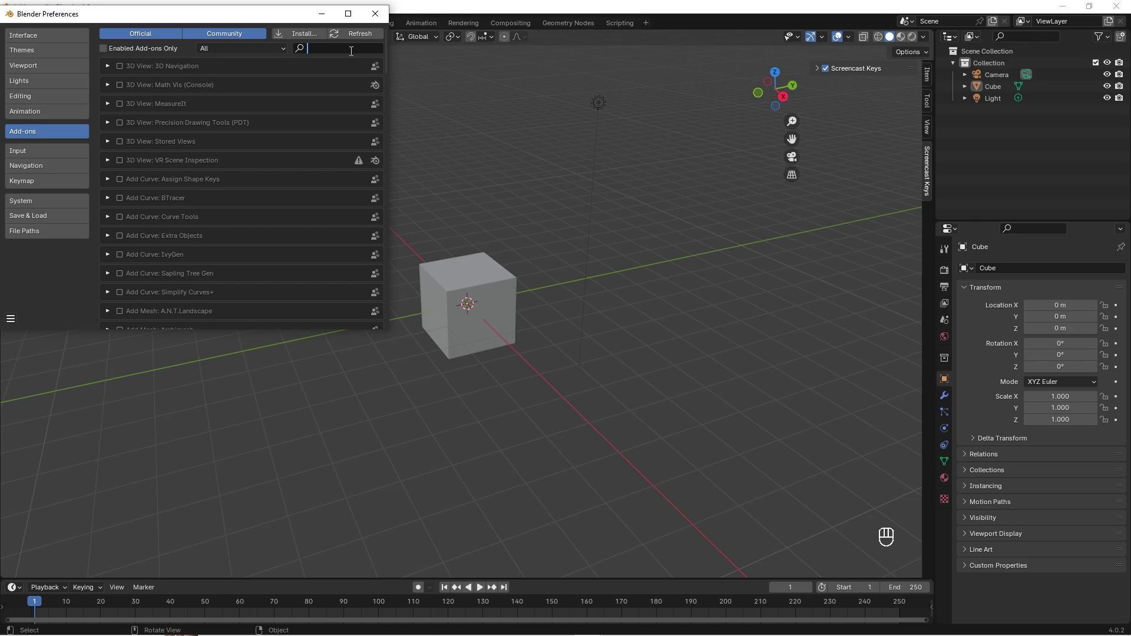
type("BOL")
key("Return")
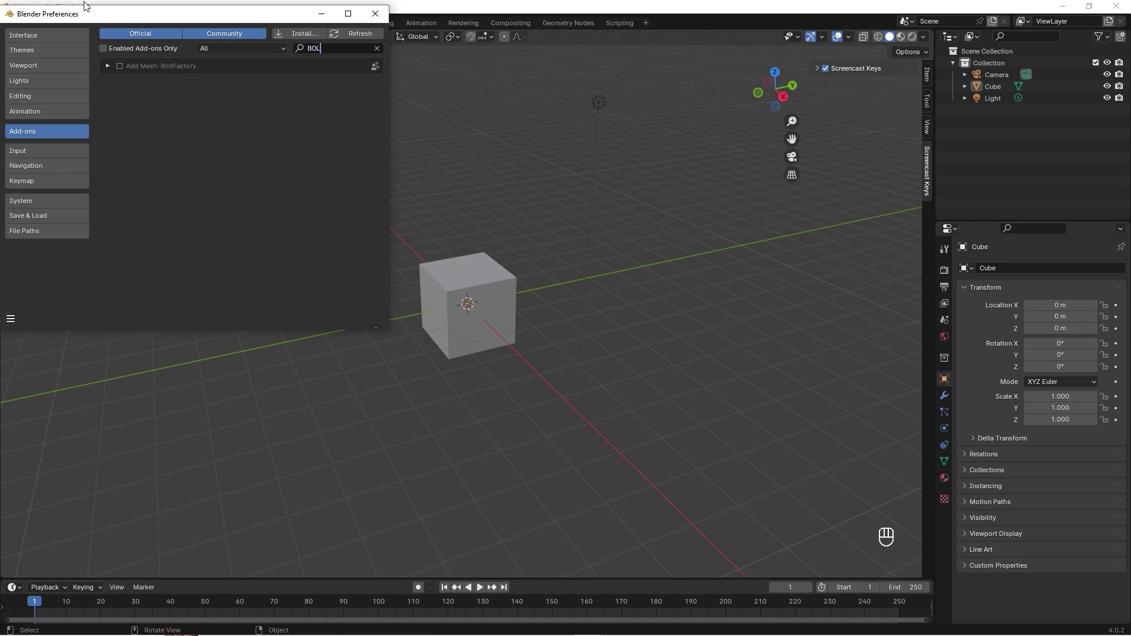
left_click(120, 66)
Close Preferences and delete the default cube
left_click(375, 14)
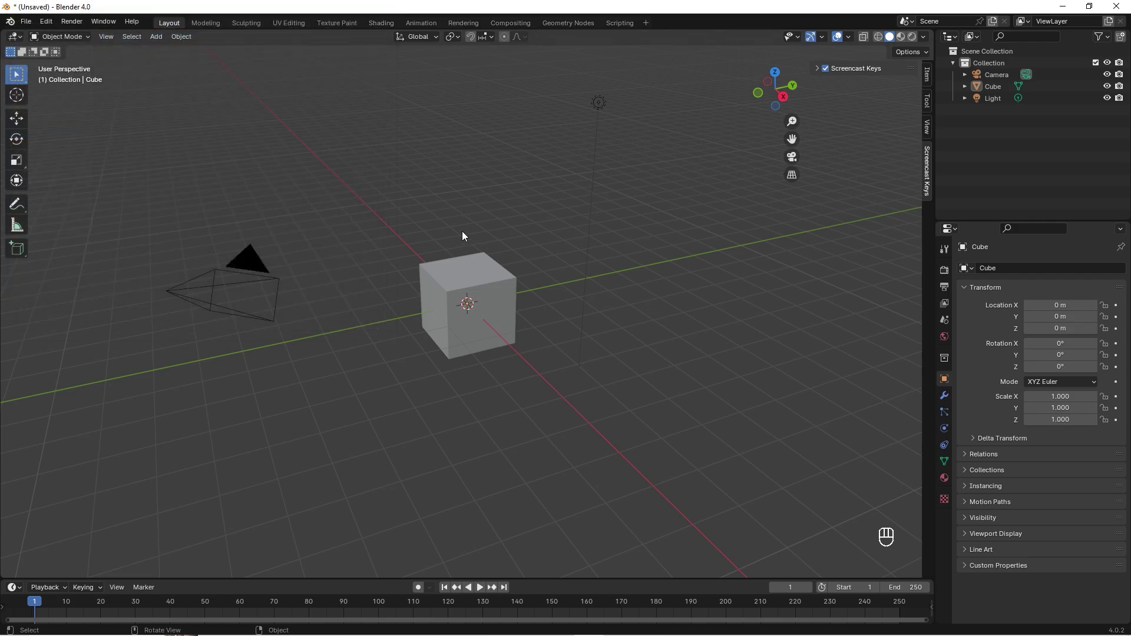
left_click(499, 281)
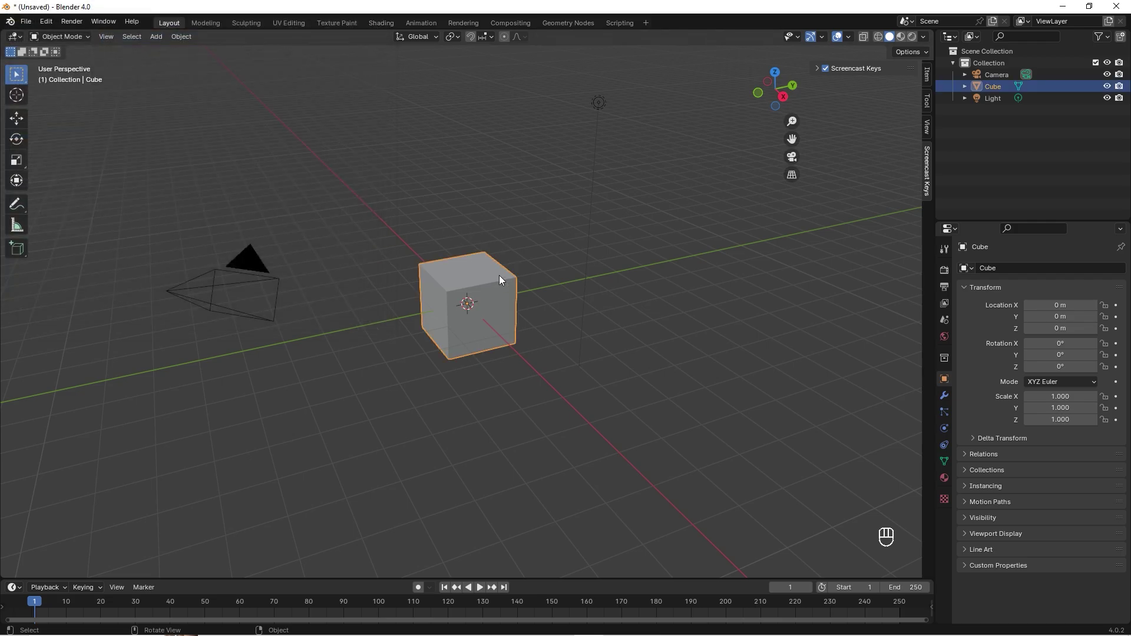
key("Delete")
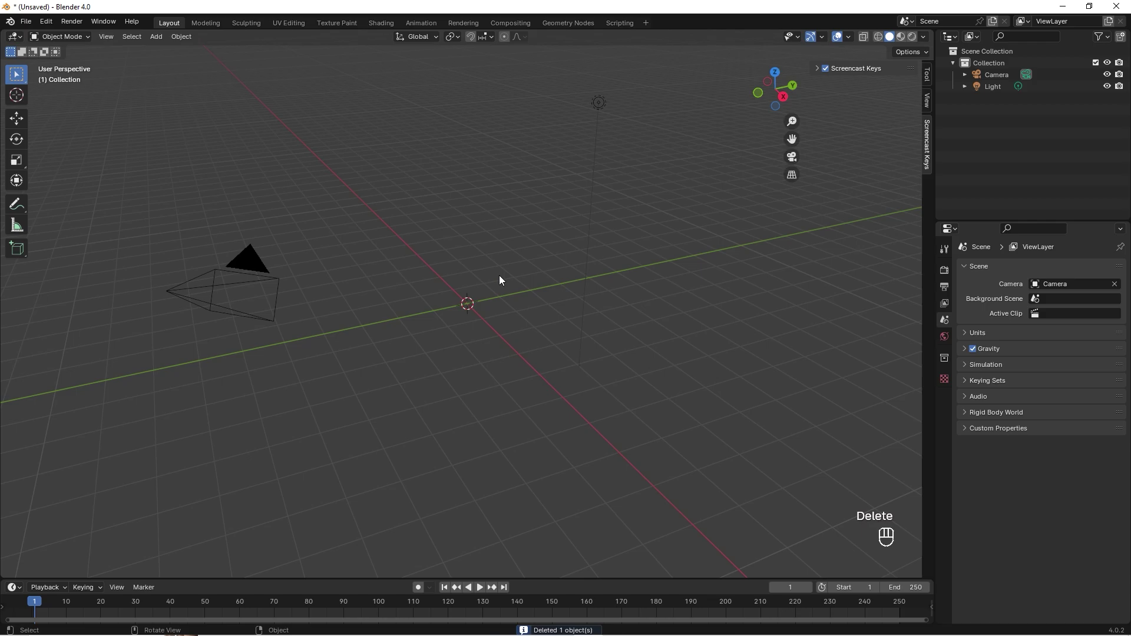
Add a Bolt mesh at the origin and frame the whole bolt in view
key("shift+a")
mouse_move(498, 289)
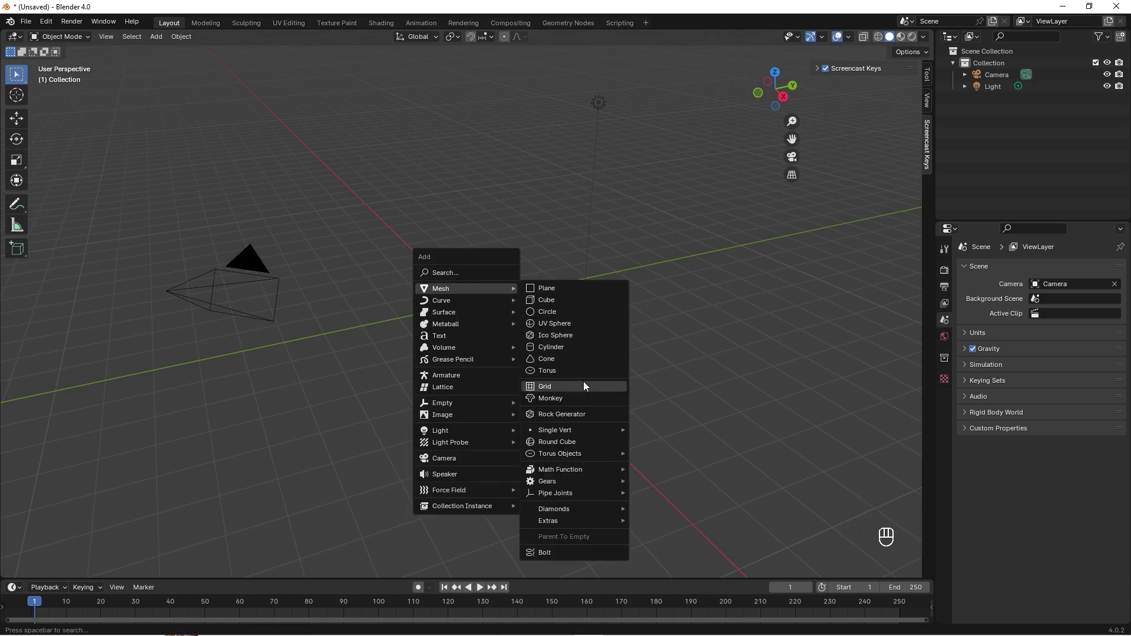
left_click(560, 551)
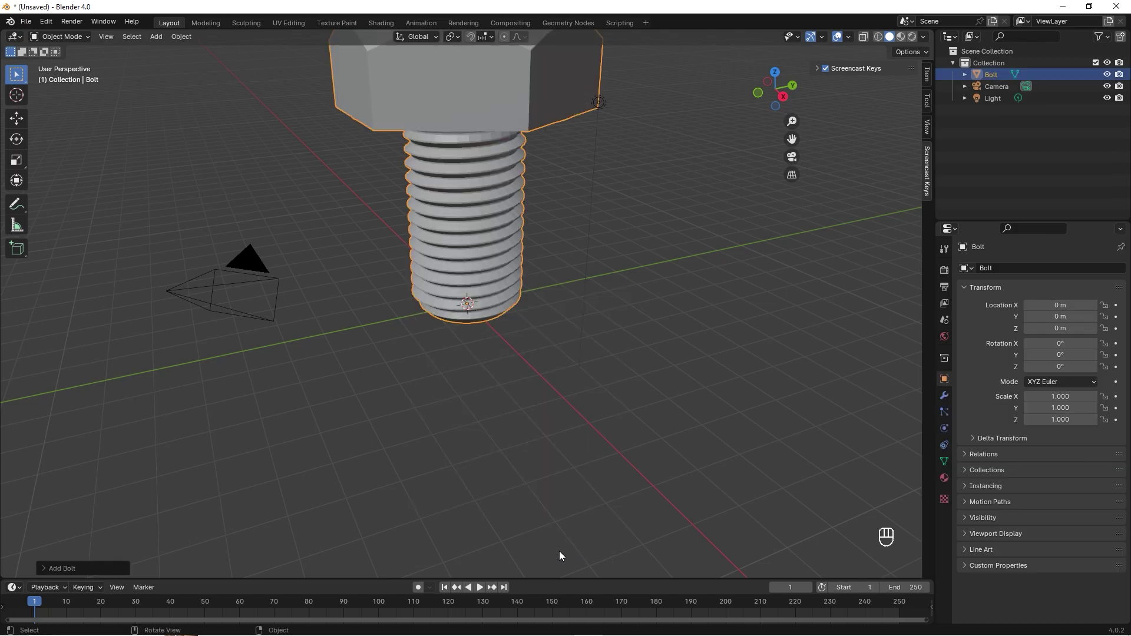
scroll(566, 471, "down", 4)
middle_click_drag(589, 308, 618, 371)
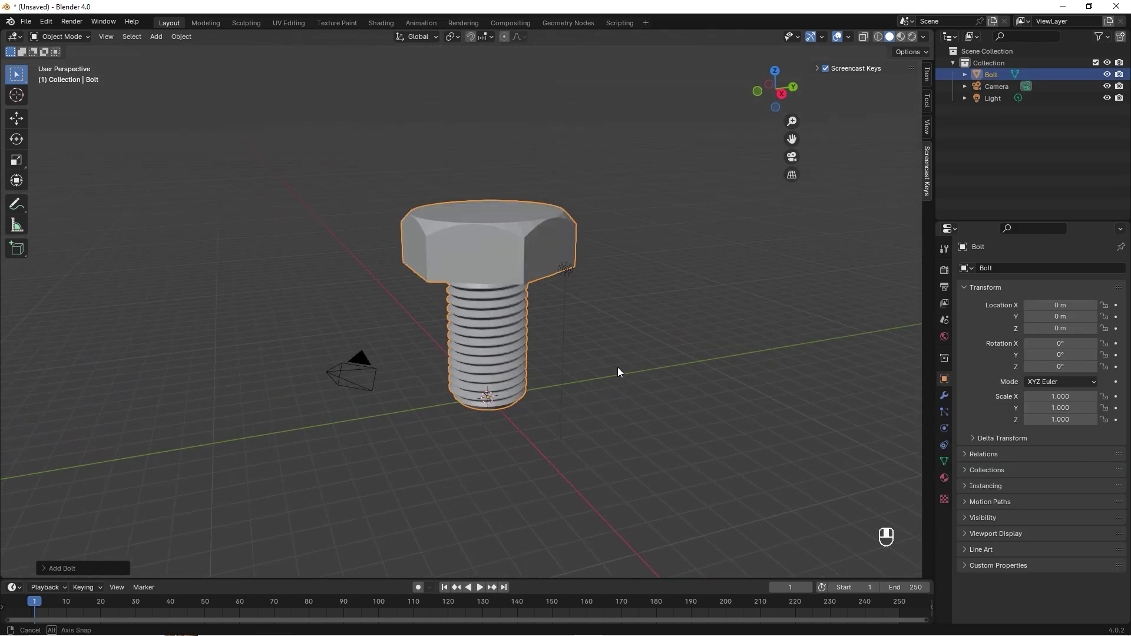
In the Add Bolt panel, set Bit Type to TORX and Head to COUNTER SINK
left_click(45, 568)
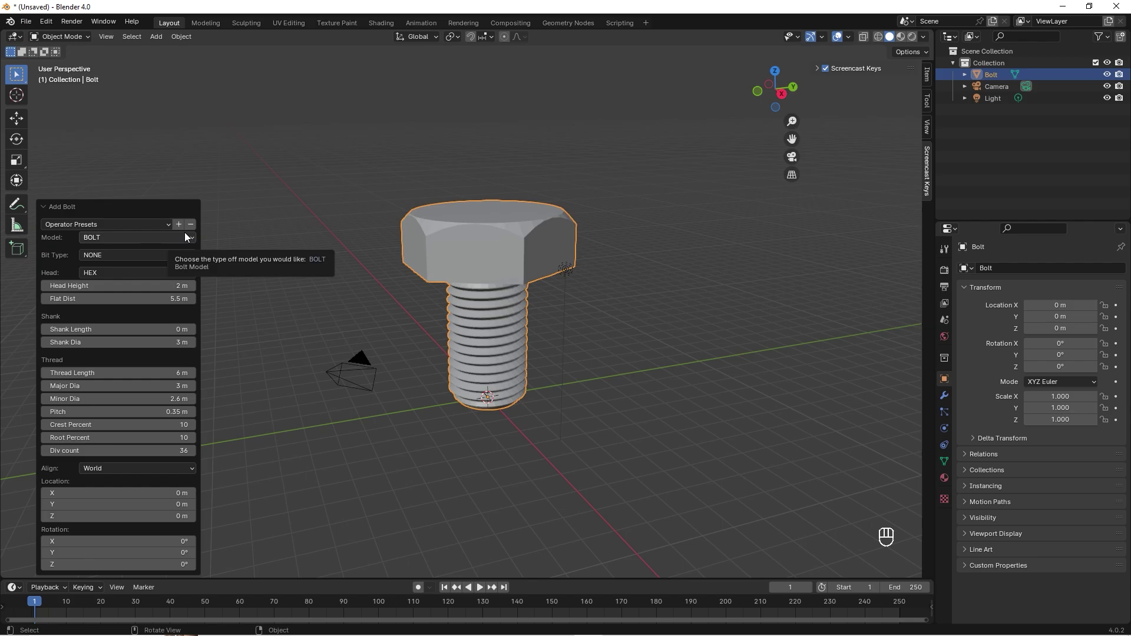
left_click(178, 252)
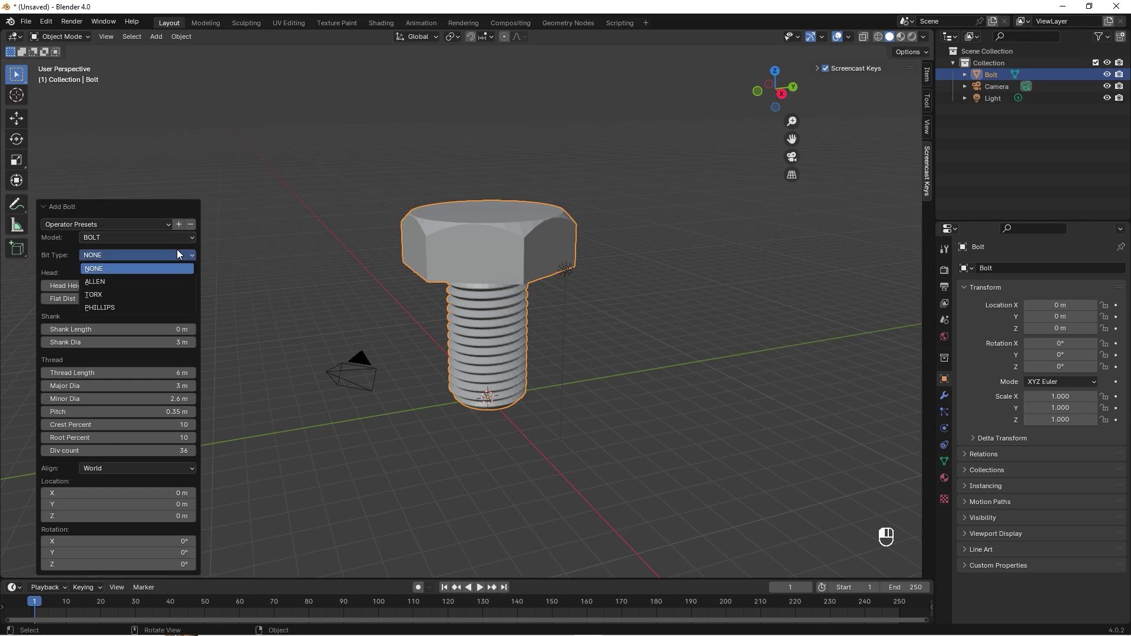
left_click(122, 294)
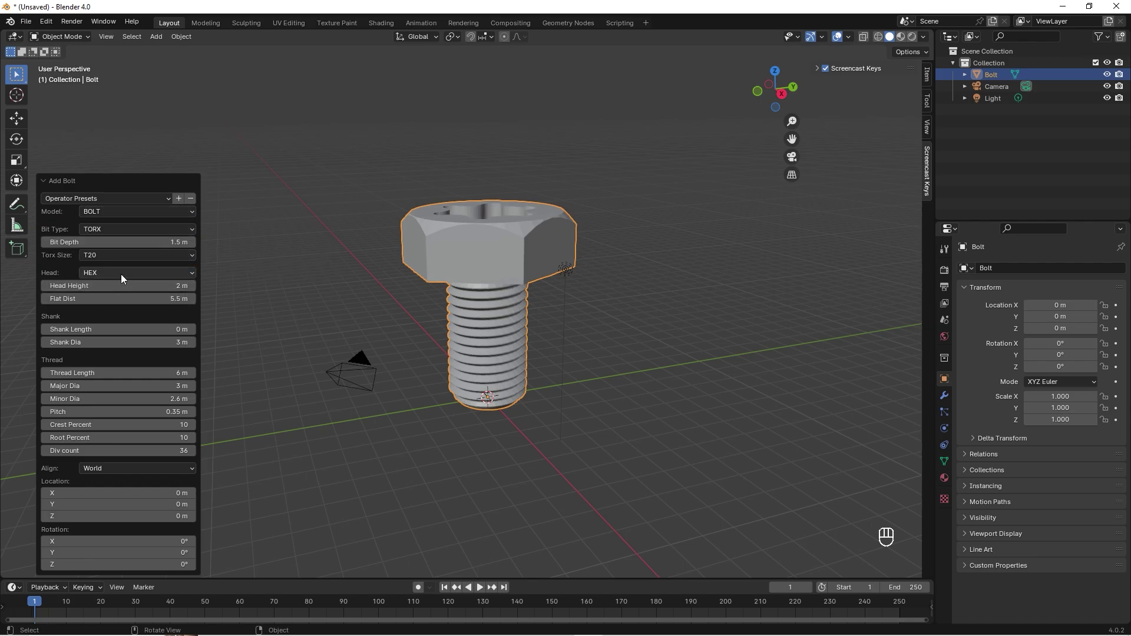
left_click(121, 274)
left_click(131, 347)
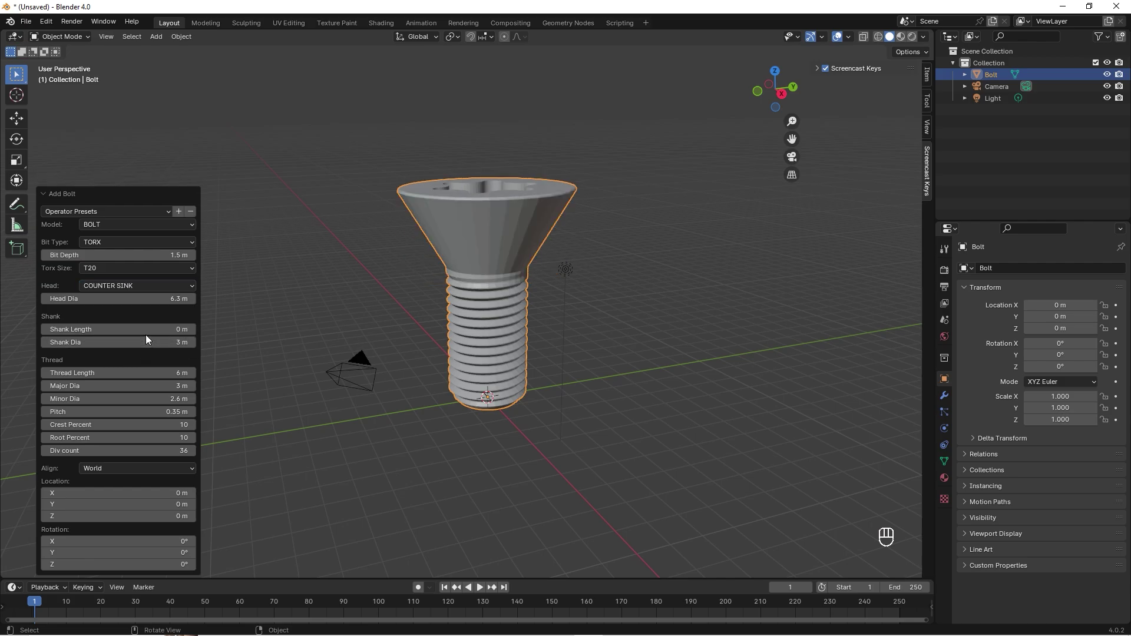
Set Shank Length to 6.2 m, Thread Length to 17 m and Major Dia to 2.9 m
left_click_drag(146, 329, 242, 329)
scroll(476, 345, "down", 2)
scroll(477, 351, "down", 1)
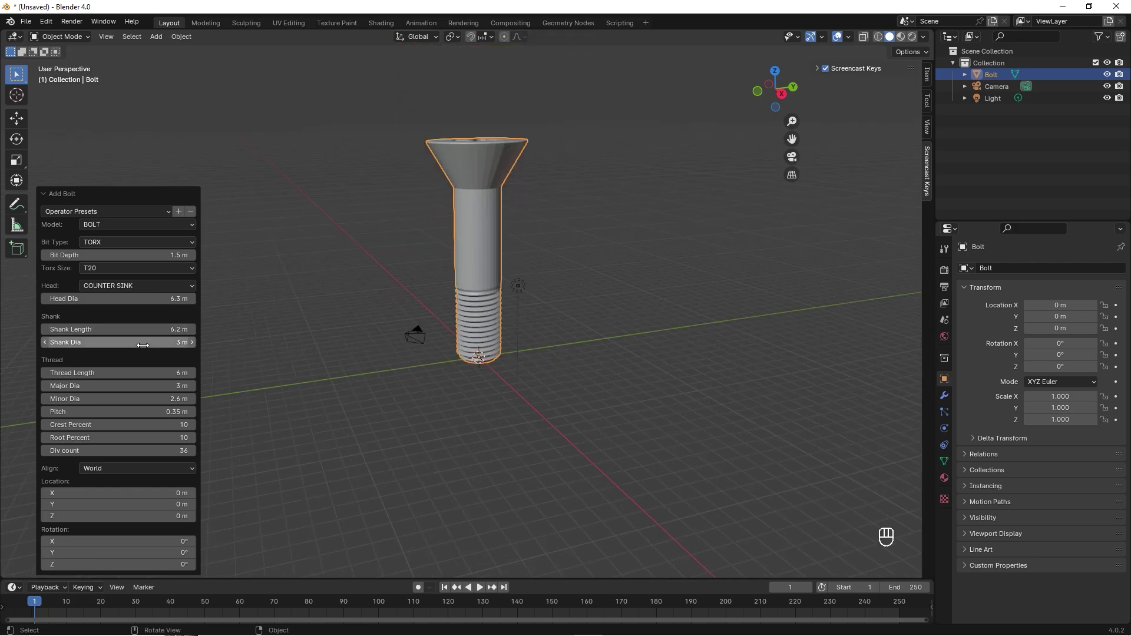
left_click_drag(118, 373, 271, 373)
scroll(338, 288, "down", 2)
middle_click_drag(359, 272, 494, 319, "shift")
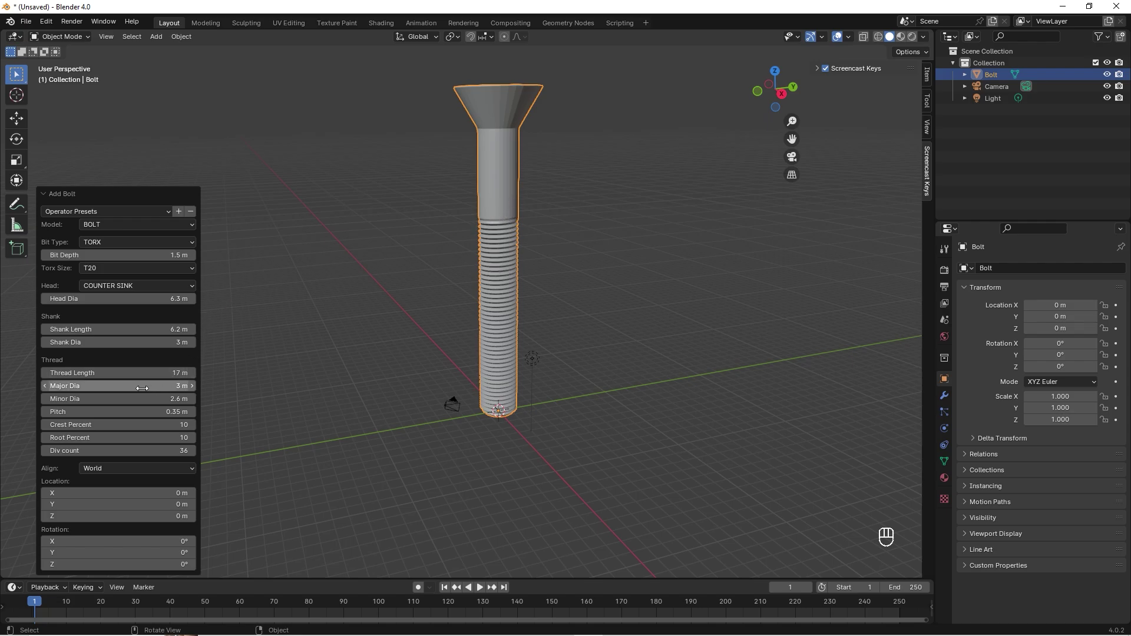
mouse_move(118, 386)
left_mouse_down()
mouse_move(153, 386)
mouse_move(118, 386)
left_mouse_up()
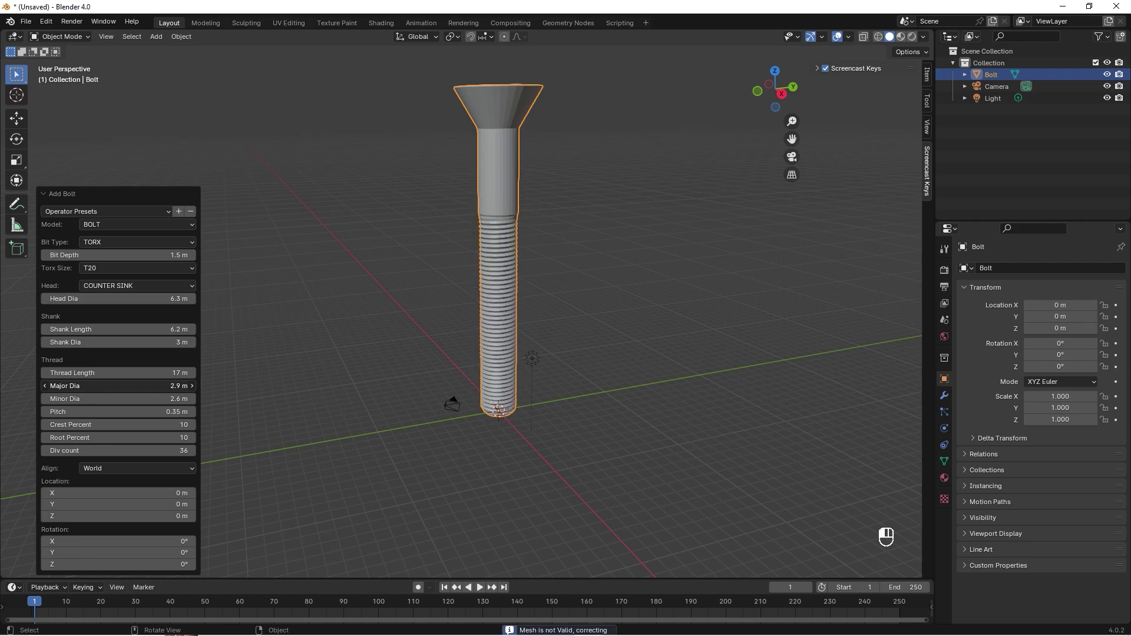
Set Major Dia to 3 m, Minor Dia 4.6 m, Pitch 1.3 m and Thread Length 23 m
left_click(140, 384)
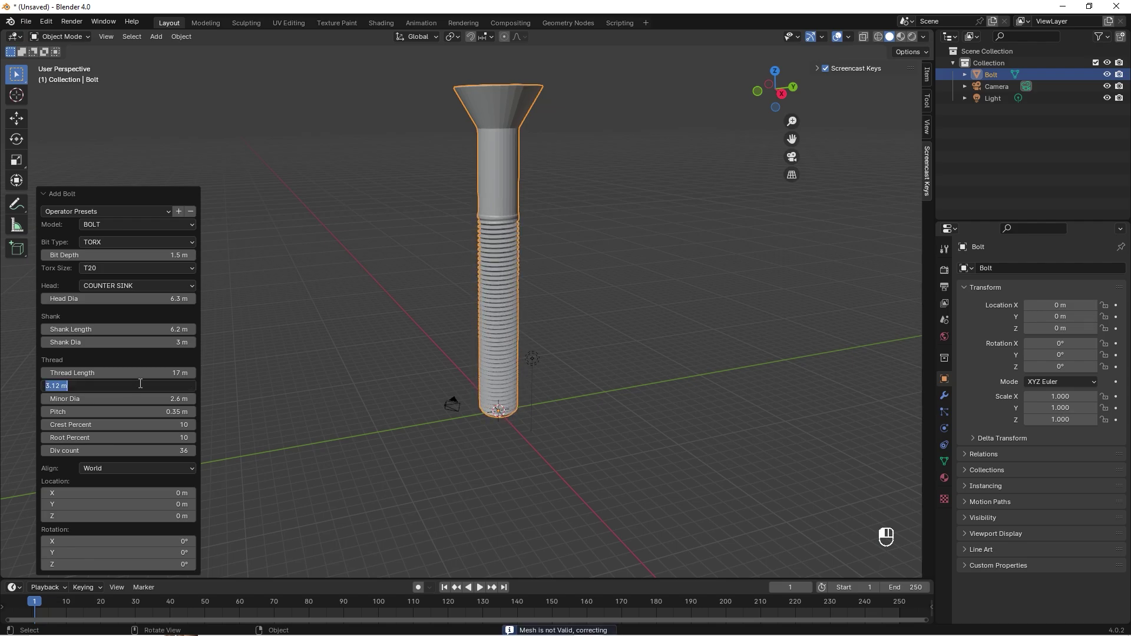
type("3")
key("Return")
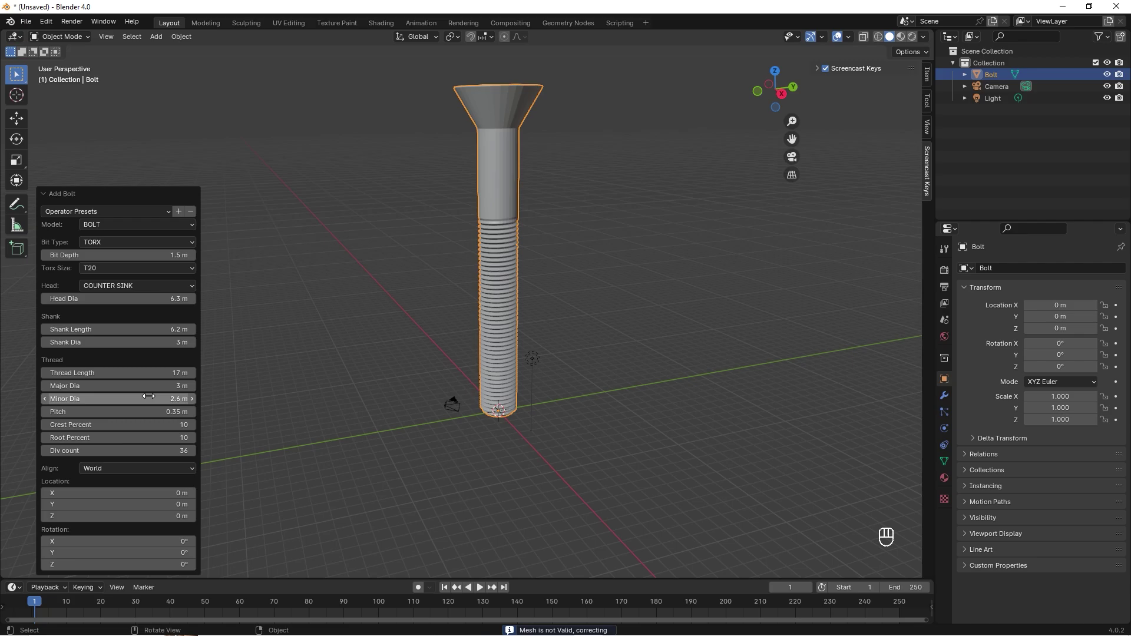
left_click_drag(152, 399, 206, 399)
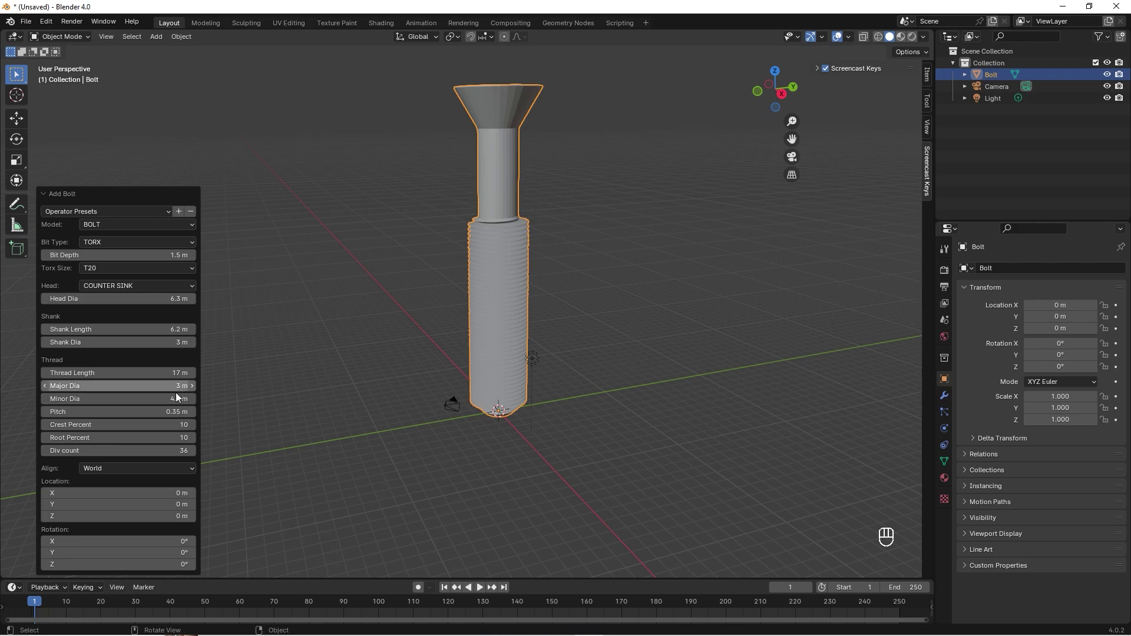
left_click_drag(150, 411, 173, 411)
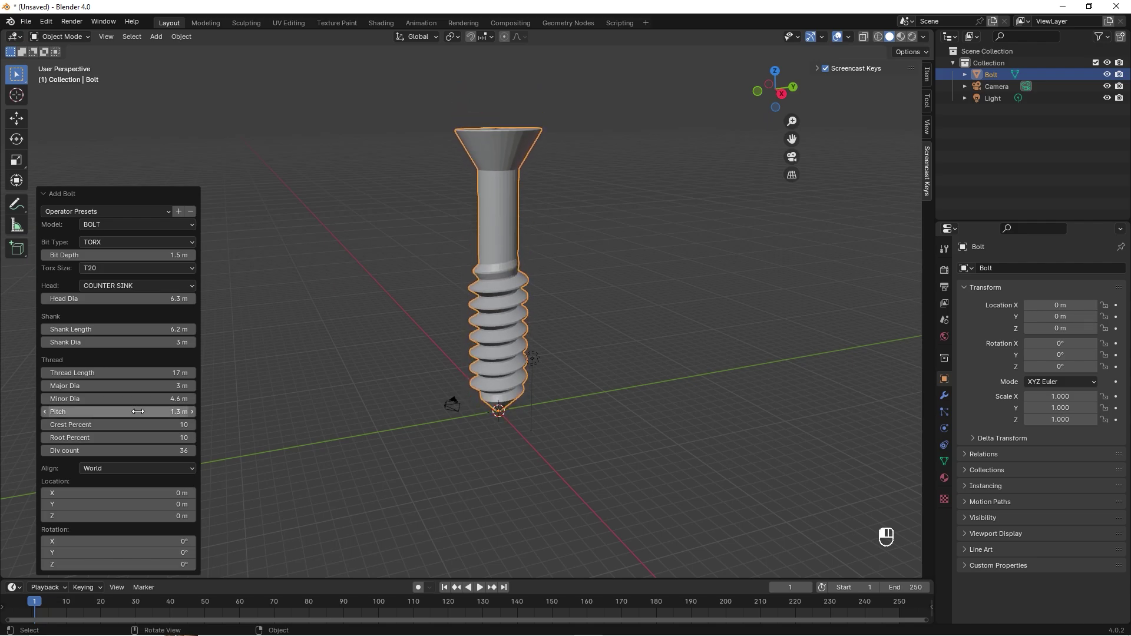
left_click_drag(121, 373, 148, 373)
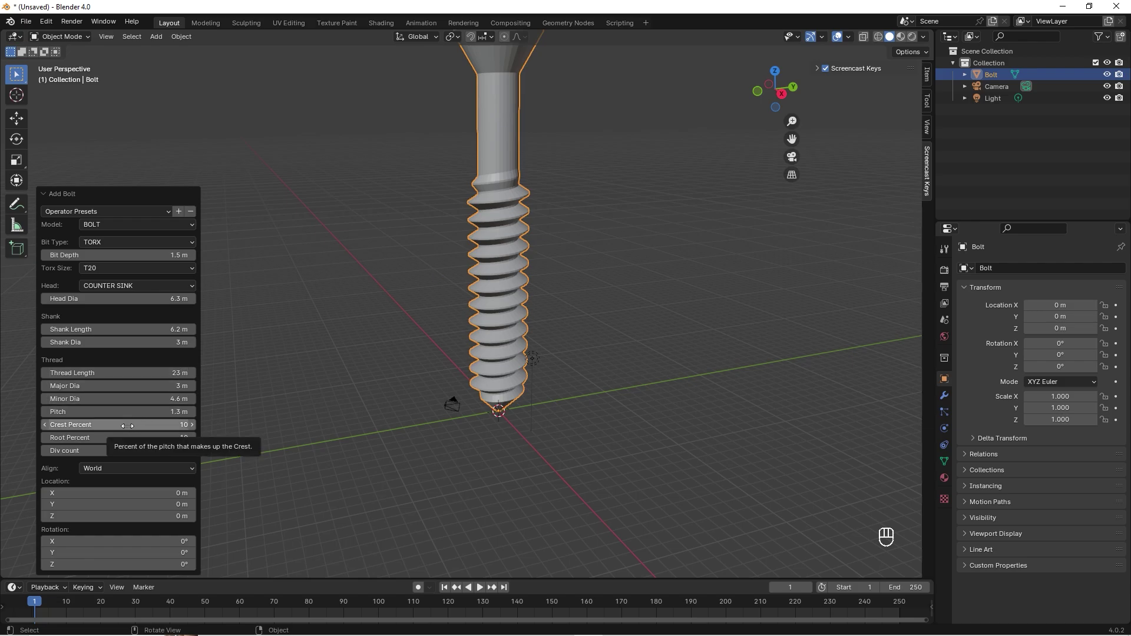
Set the thread Crest Percent to 50 and Root Percent to 15
left_click(166, 425)
type("50")
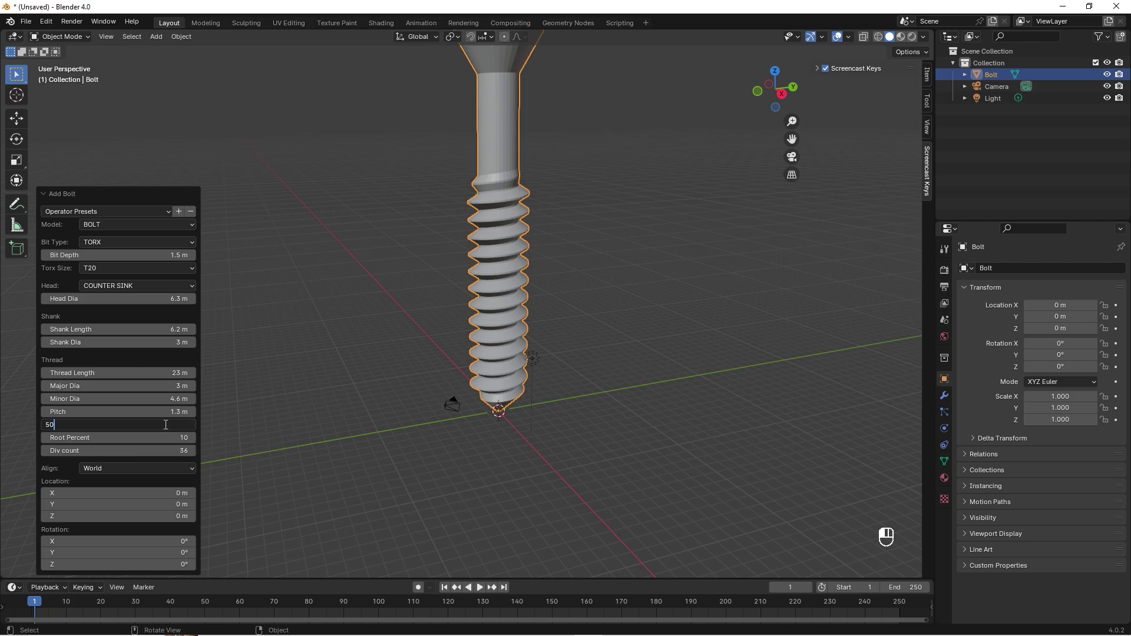
key("Return")
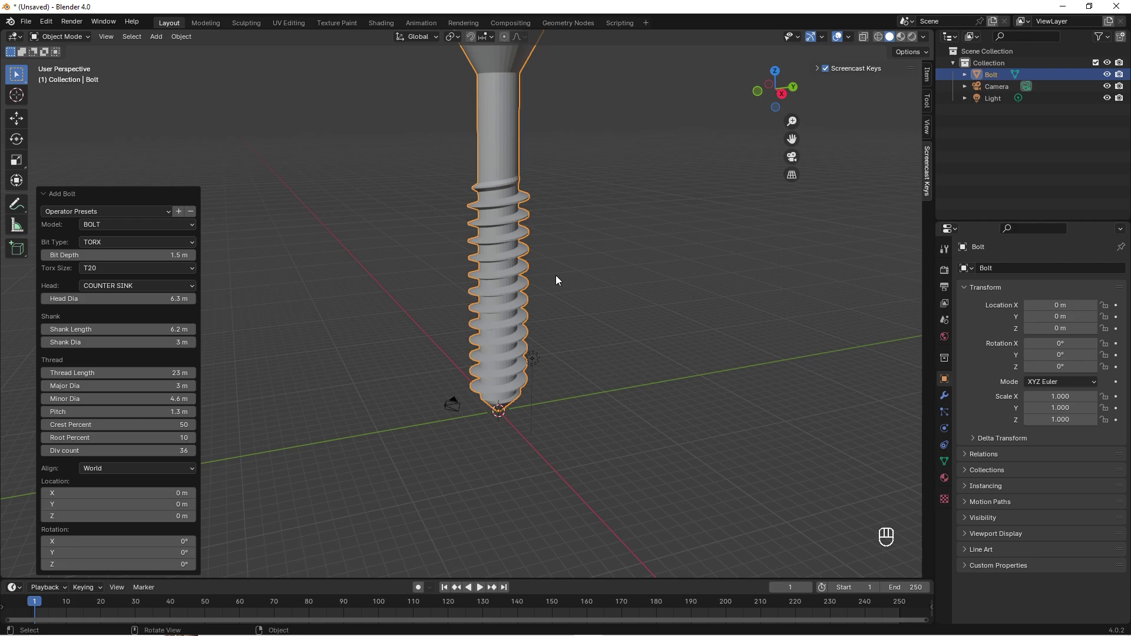
scroll(541, 277, "up", 5)
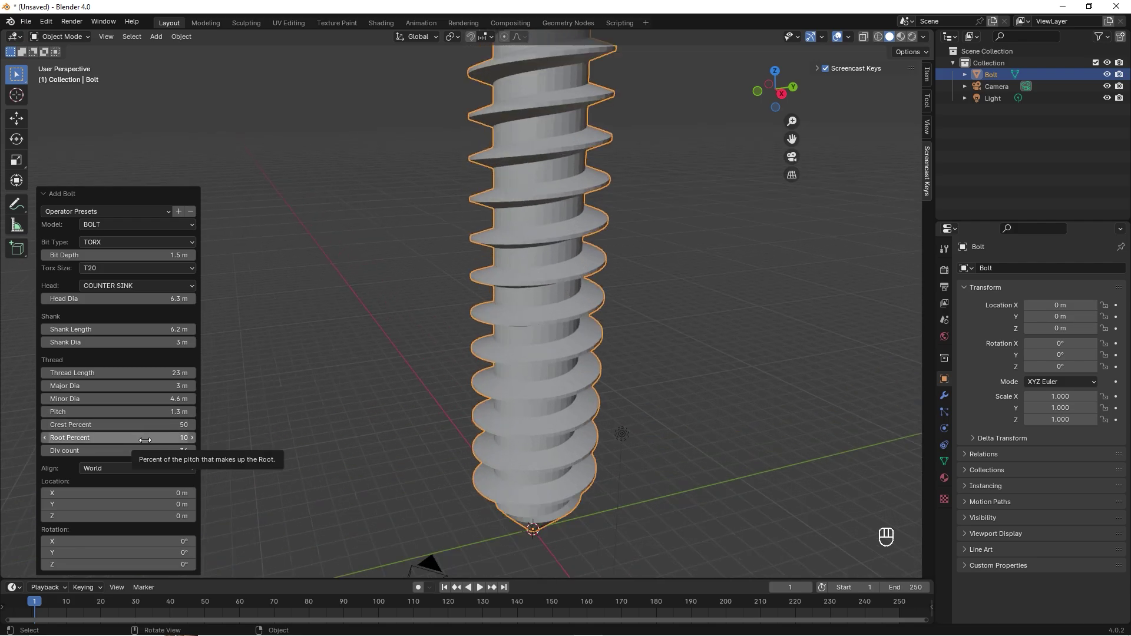
left_click_drag(148, 438, 117, 439)
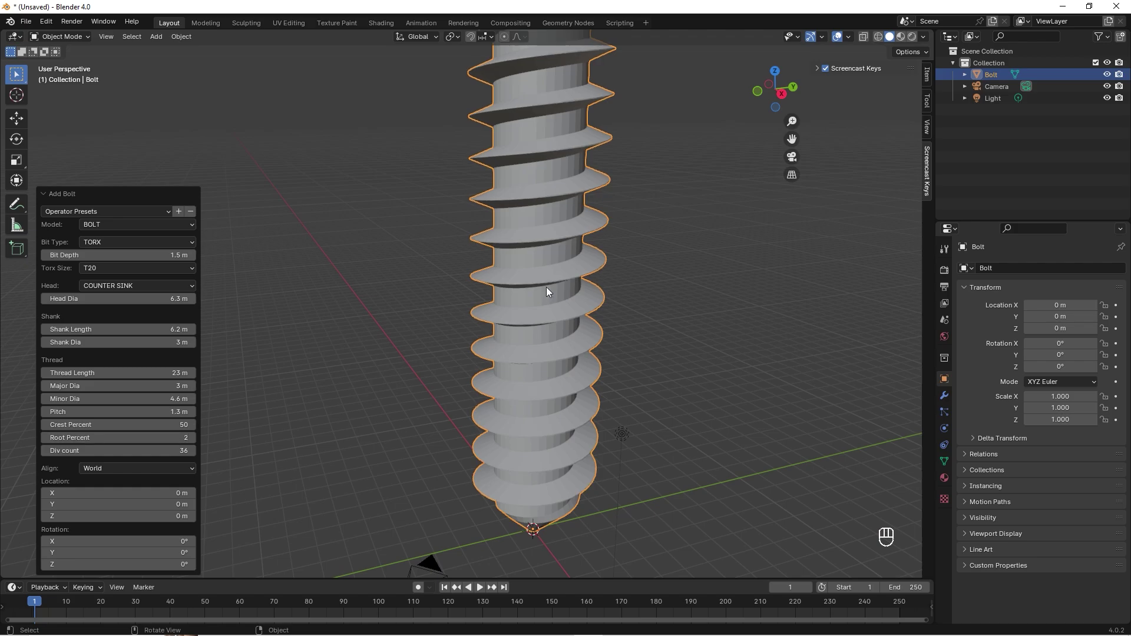
Enter 16 as the thread's Div count, replacing 36
scroll(547, 290, "down", 5)
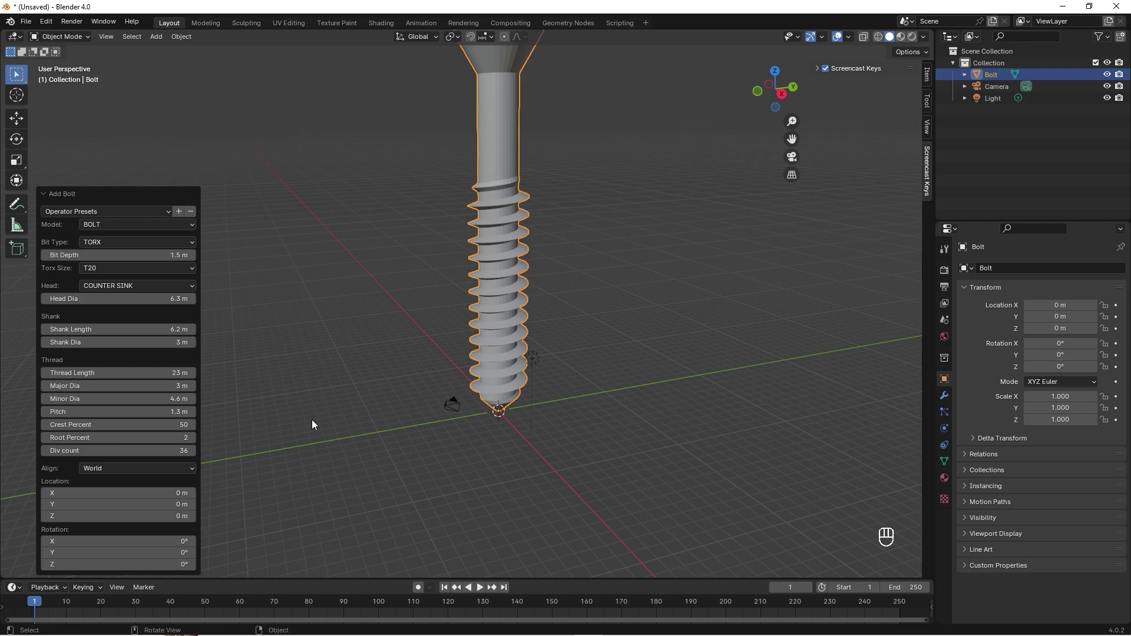
left_click(174, 450)
type("16")
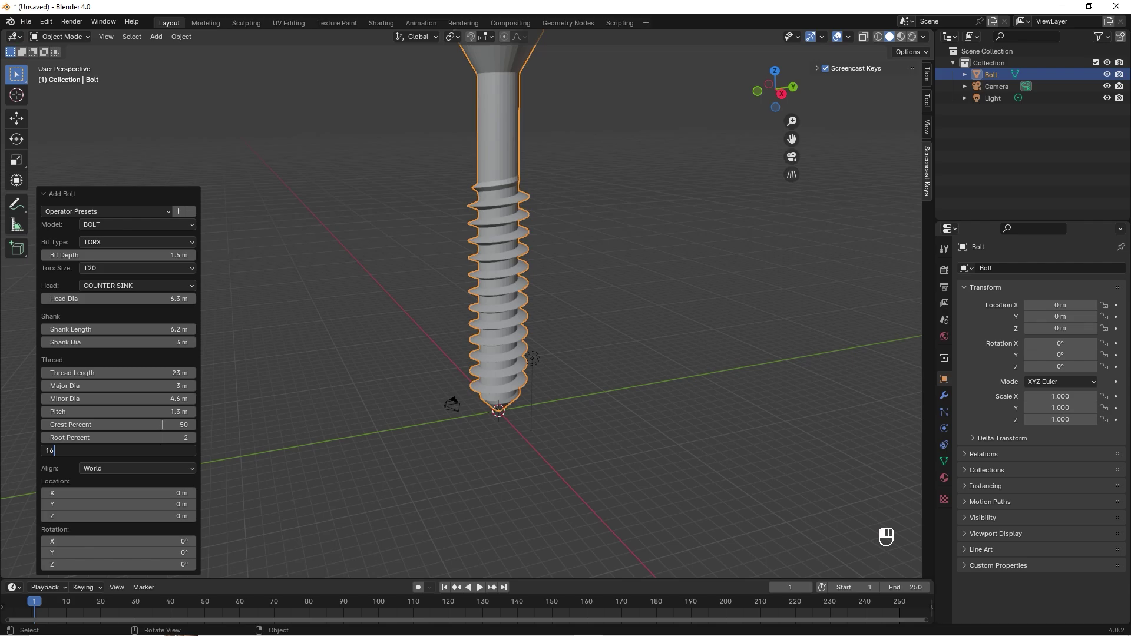
key("Return")
scroll(635, 309, "down", 3)
middle_click_drag(635, 309, 593, 320, "shift")
Apply Shade Auto Smooth (30°) to the bolt from its right-click Object menu
left_click(595, 318)
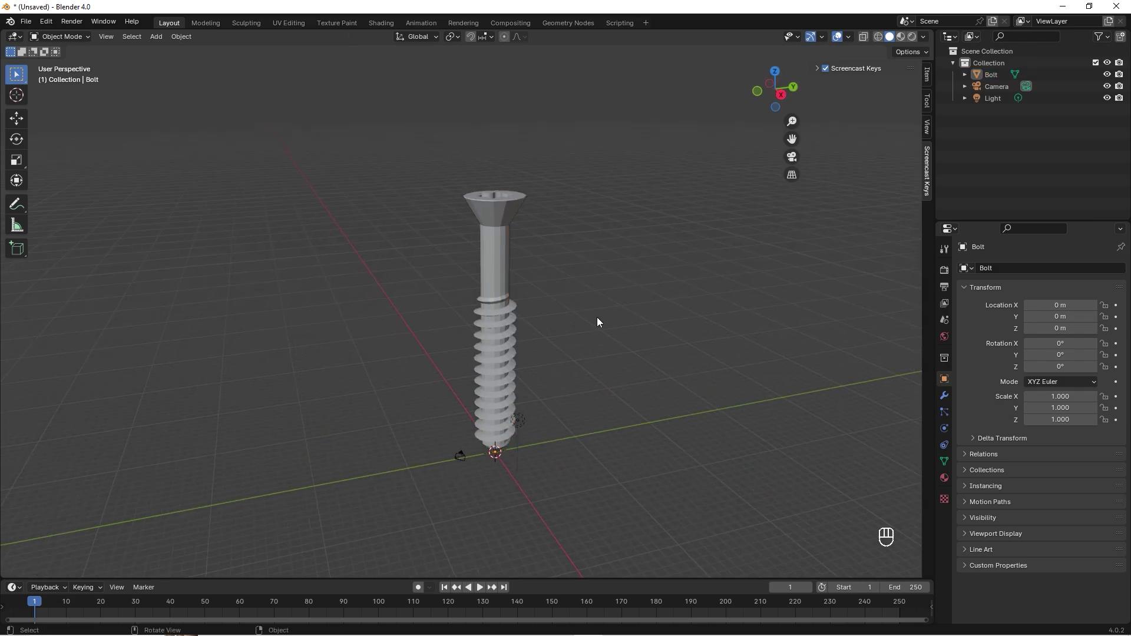
middle_click_drag(591, 440, 572, 399)
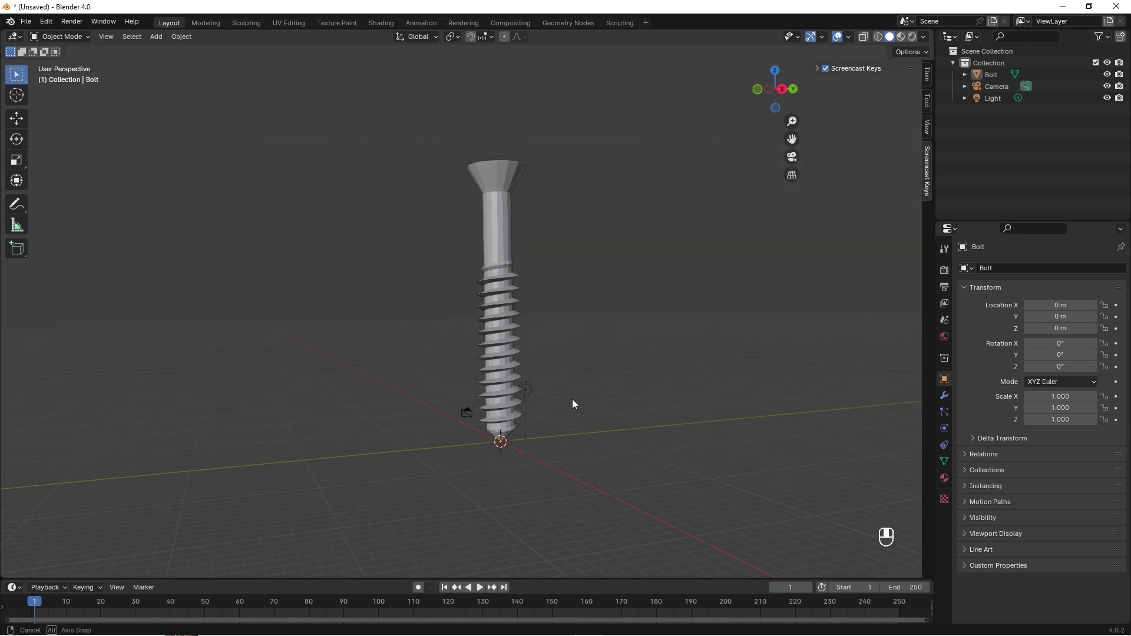
scroll(541, 337, "up", 2)
middle_click_drag(597, 257, 487, 285)
left_click(486, 285)
right_click(486, 284)
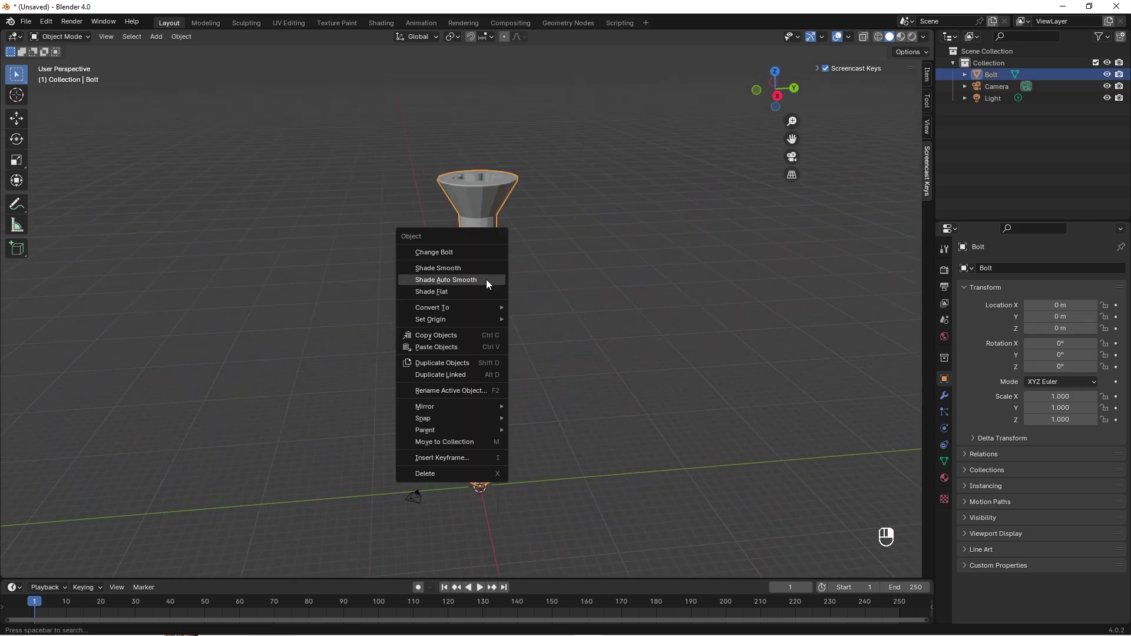
left_click(480, 279)
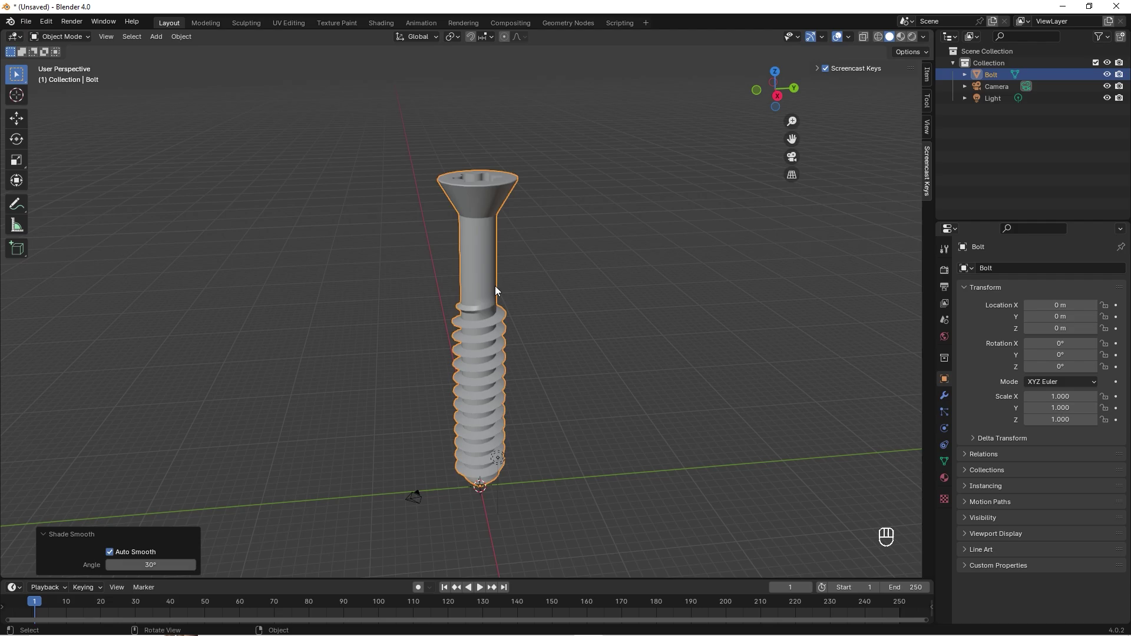
left_click(592, 415)
middle_click_drag(592, 402, 547, 273)
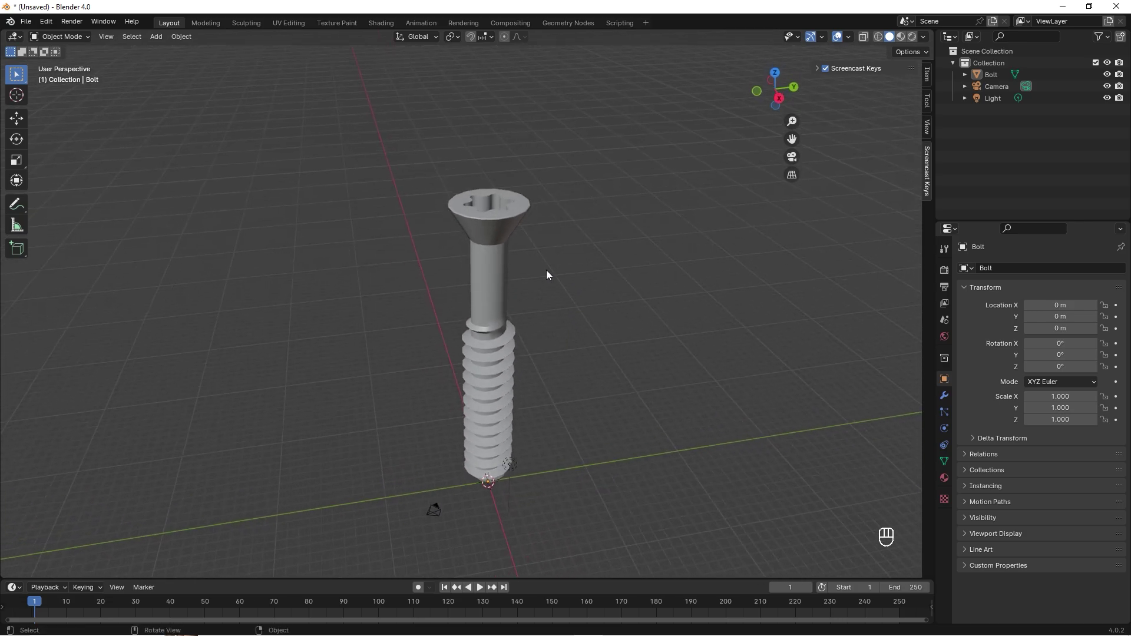
Through Change Bolt, switch the head's Bit Type from TORX to PHILLIPS
left_click(500, 233)
right_click(500, 233)
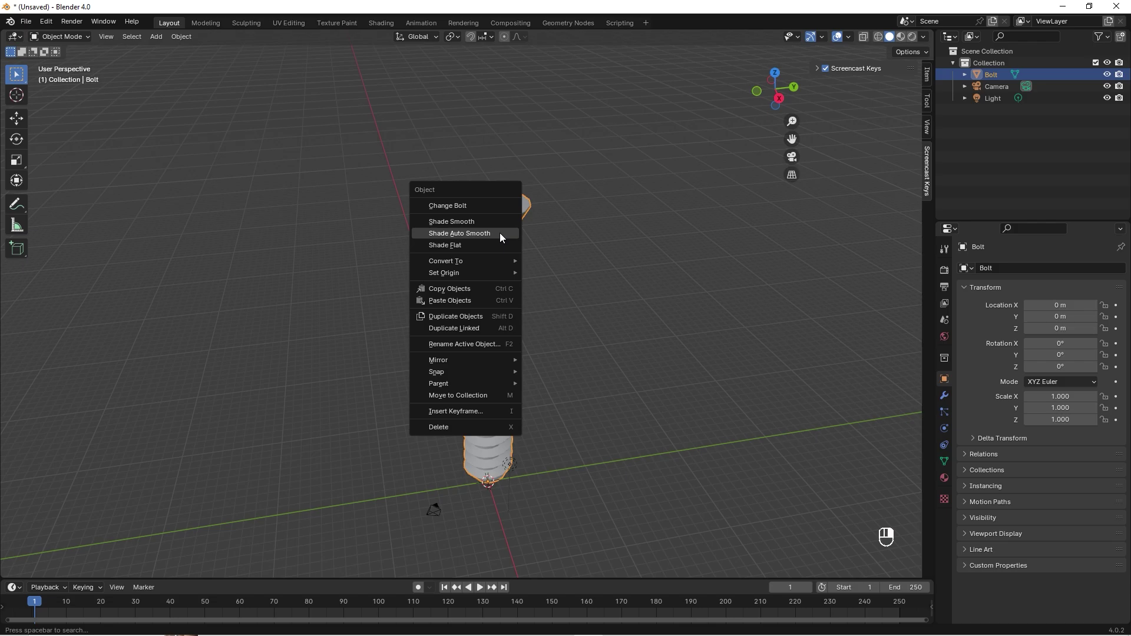
left_click(461, 206)
middle_click_drag(404, 282, 515, 307)
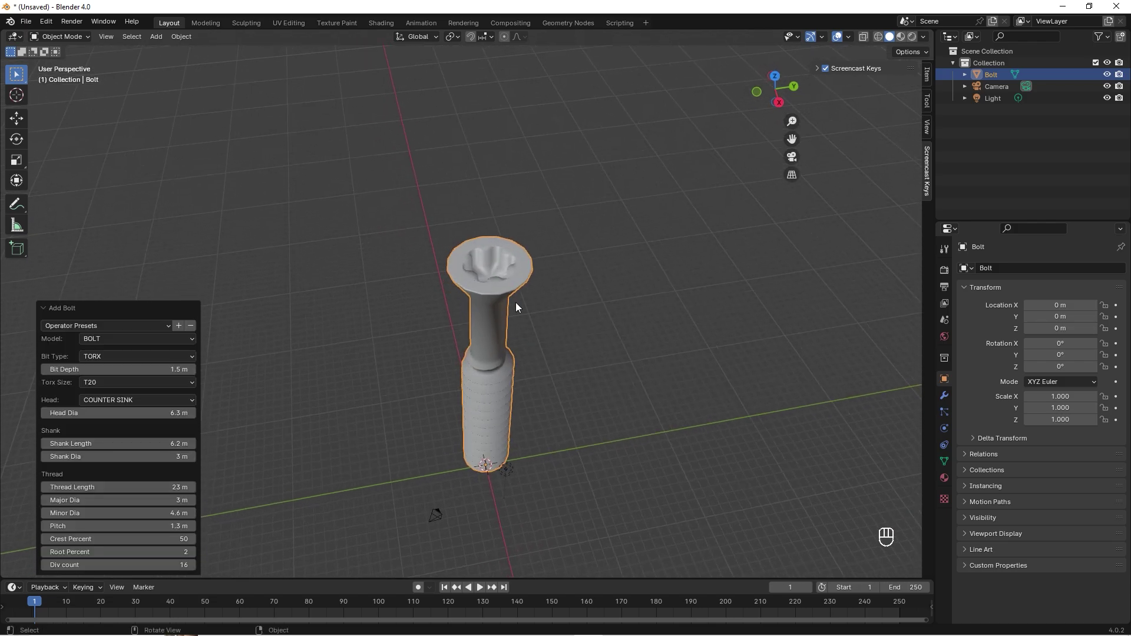
left_click(153, 357)
left_click(121, 406)
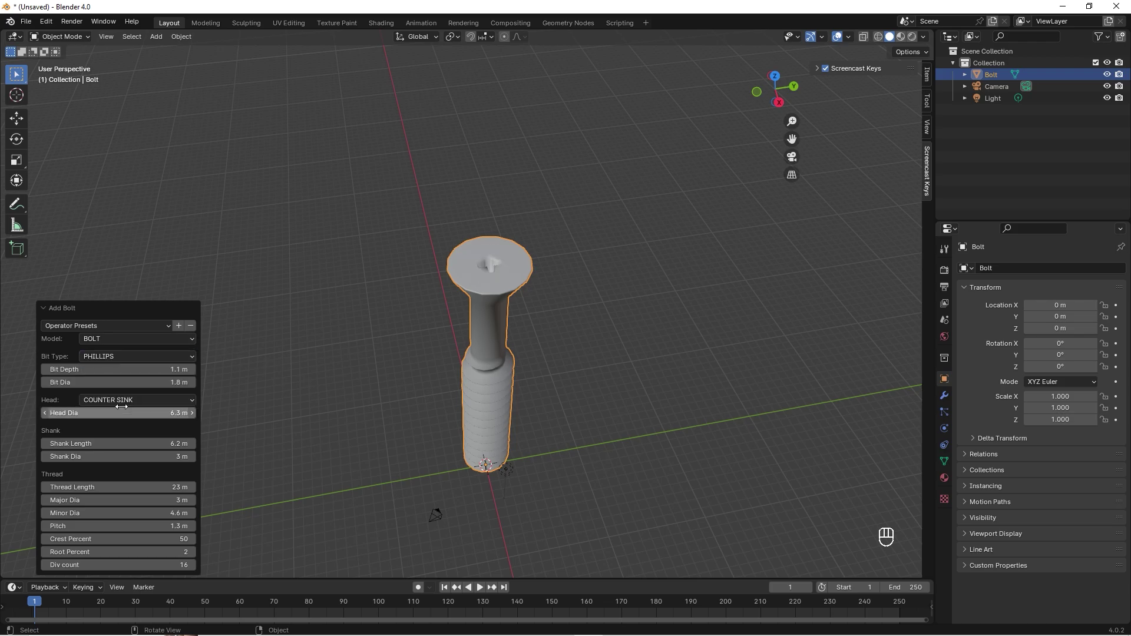
left_click(351, 385)
scroll(483, 261, "up", 7)
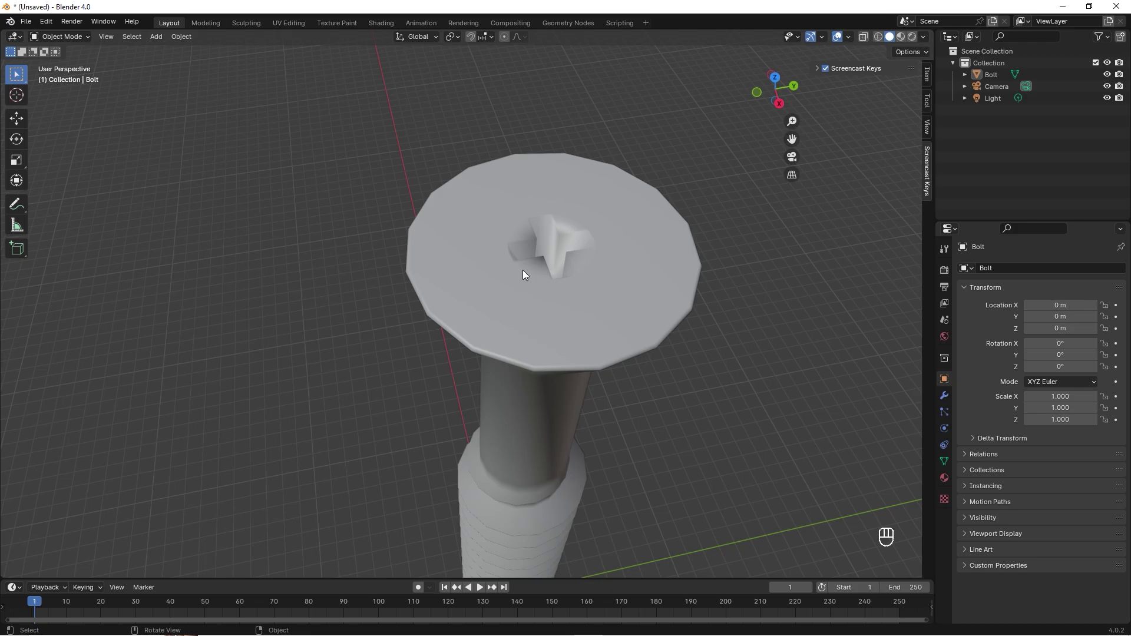
scroll(523, 275, "down", 3)
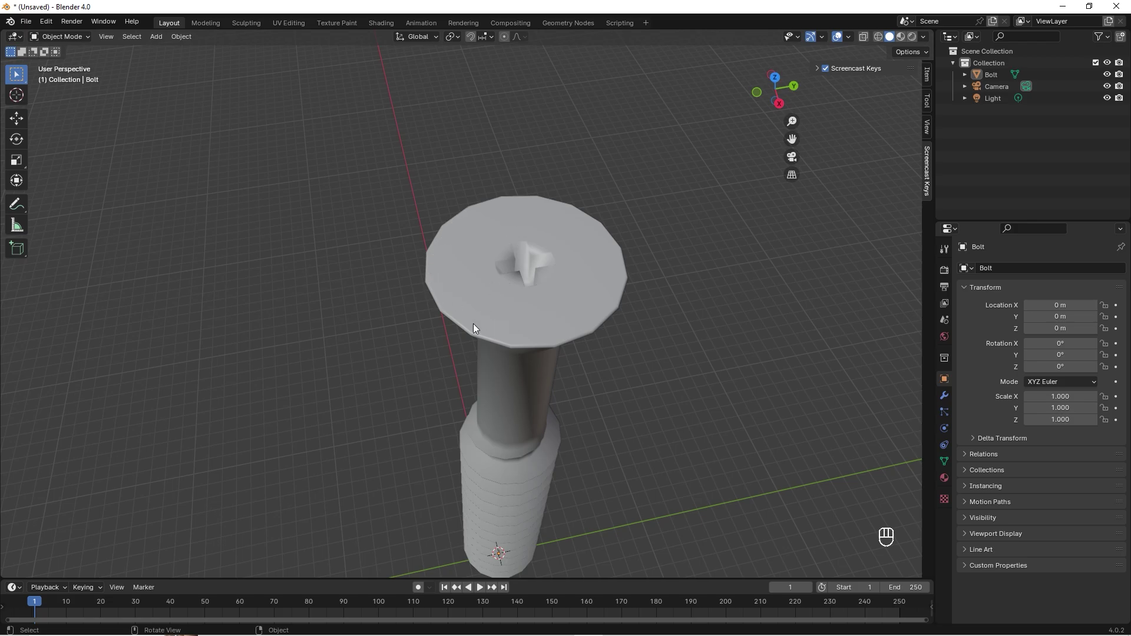
Through Change Bolt, set the thread Div count to 32
middle_click_drag(474, 328, 535, 265)
left_click(529, 230)
right_click(528, 227)
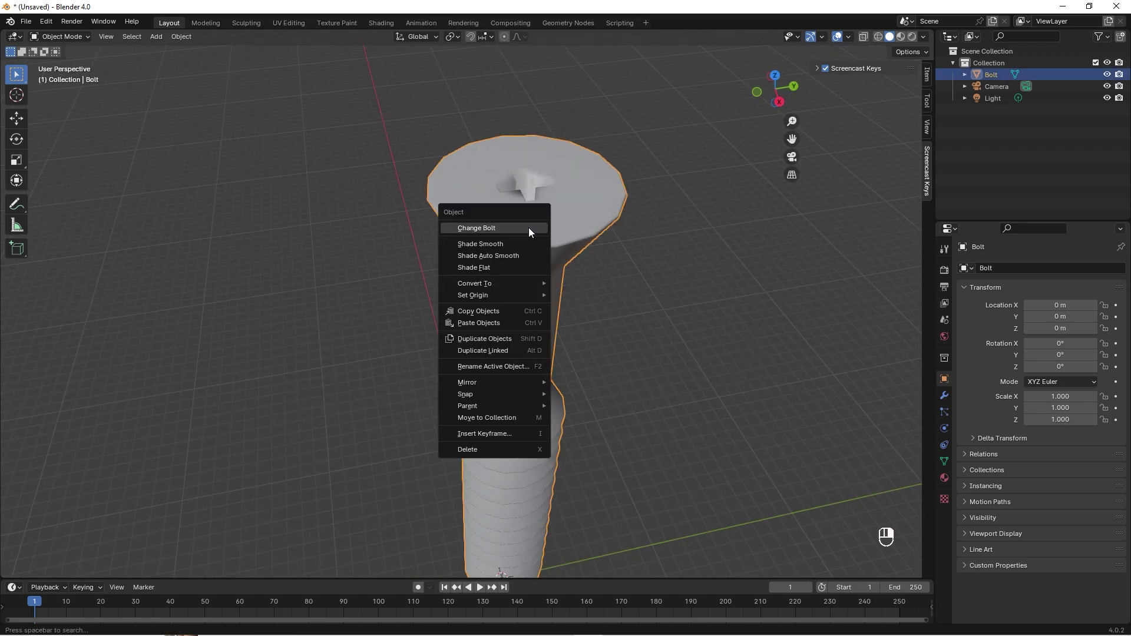
left_click(526, 228)
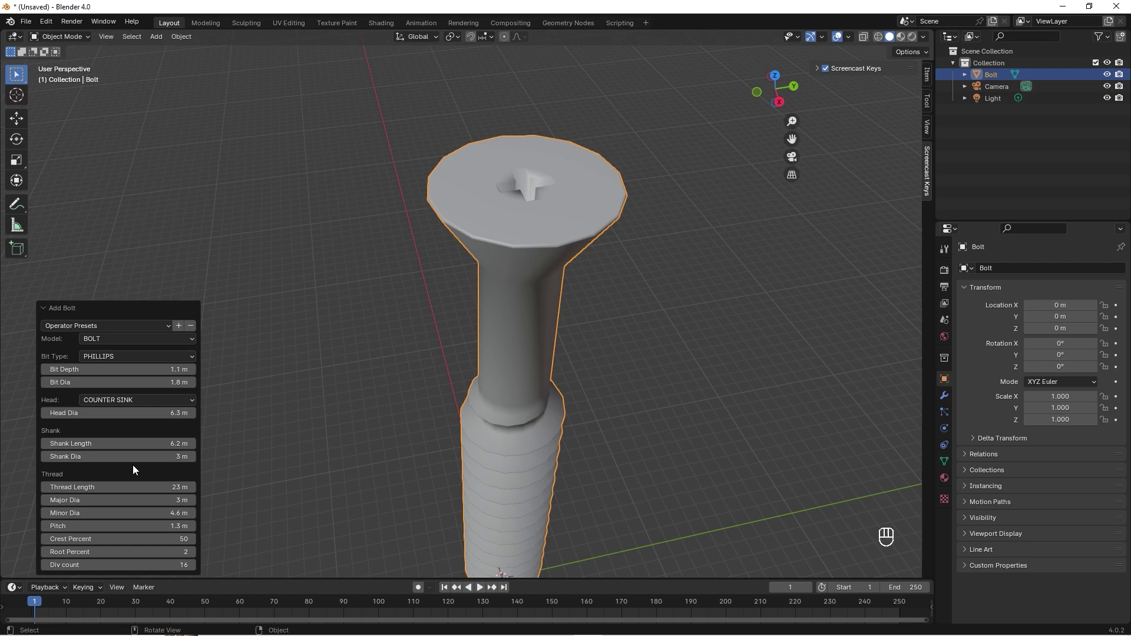
left_click(168, 565)
type("3")
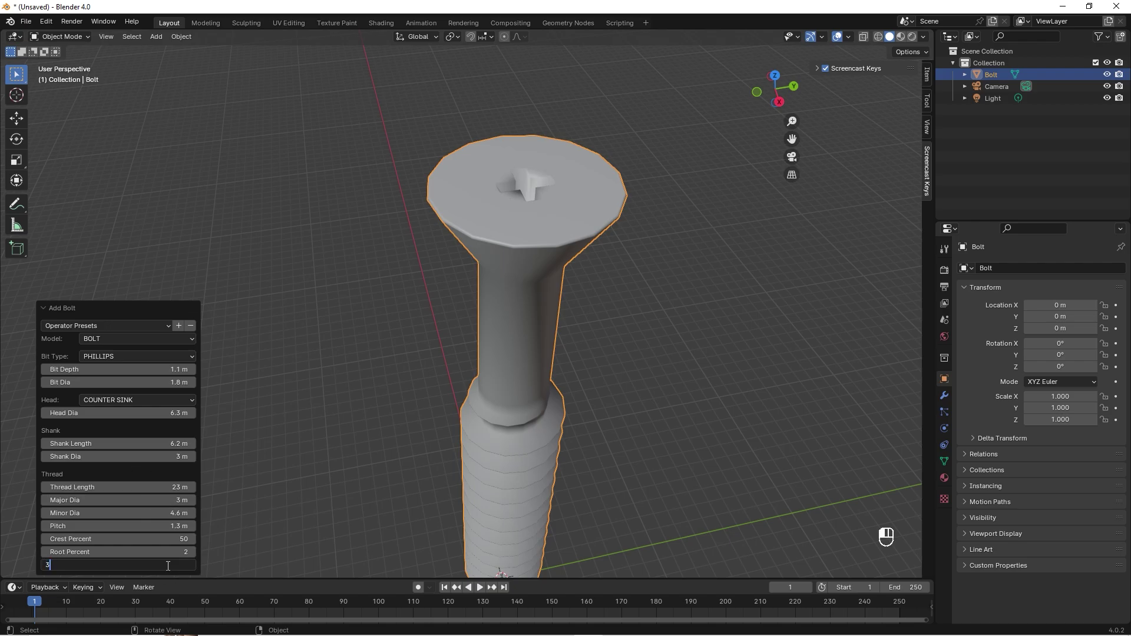
type("2")
key("Return")
scroll(454, 391, "down", 3)
middle_click_drag(455, 391, 483, 342)
Switch to a right-side orthographic view and zoom in on the screw's tip
left_click(603, 259)
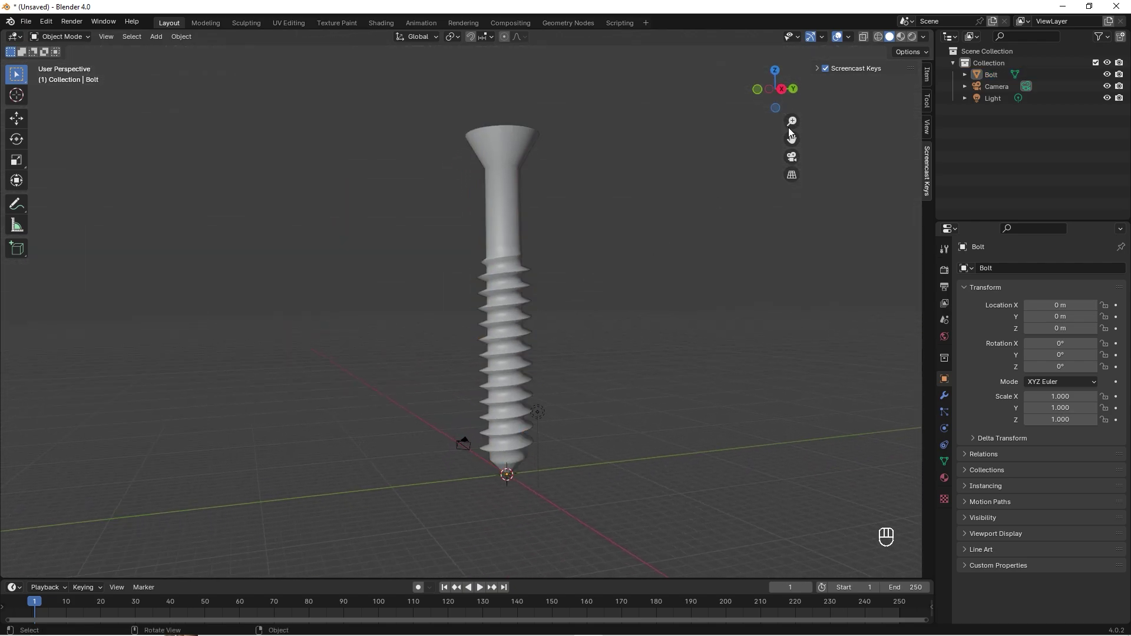
left_click(783, 90)
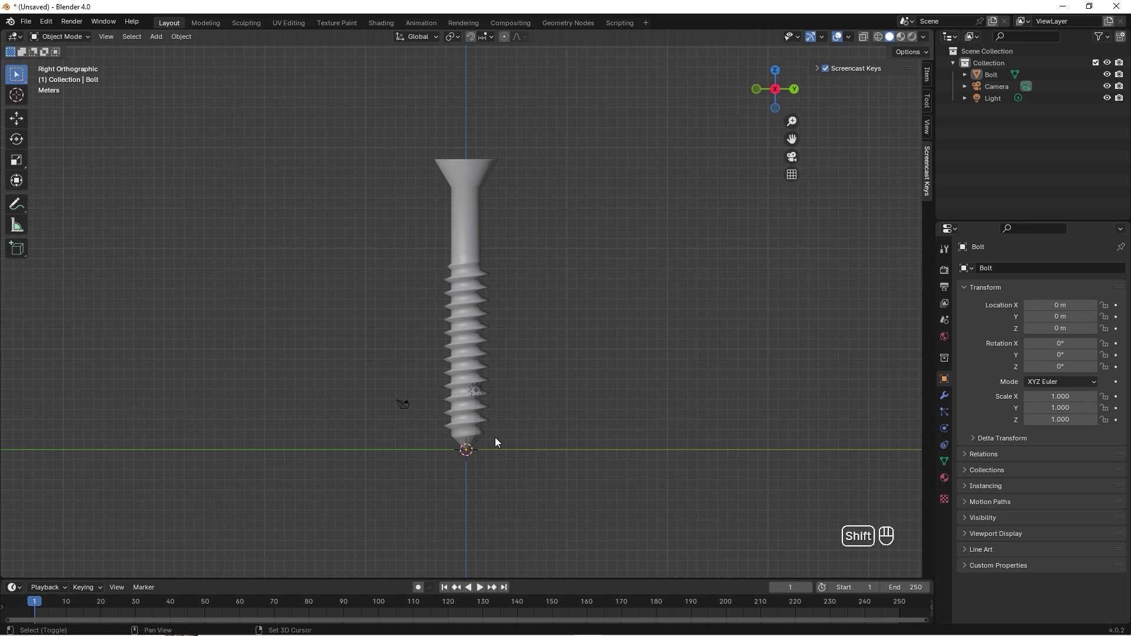
middle_click_drag(495, 437, 529, 381, "shift")
scroll(529, 381, "up", 4)
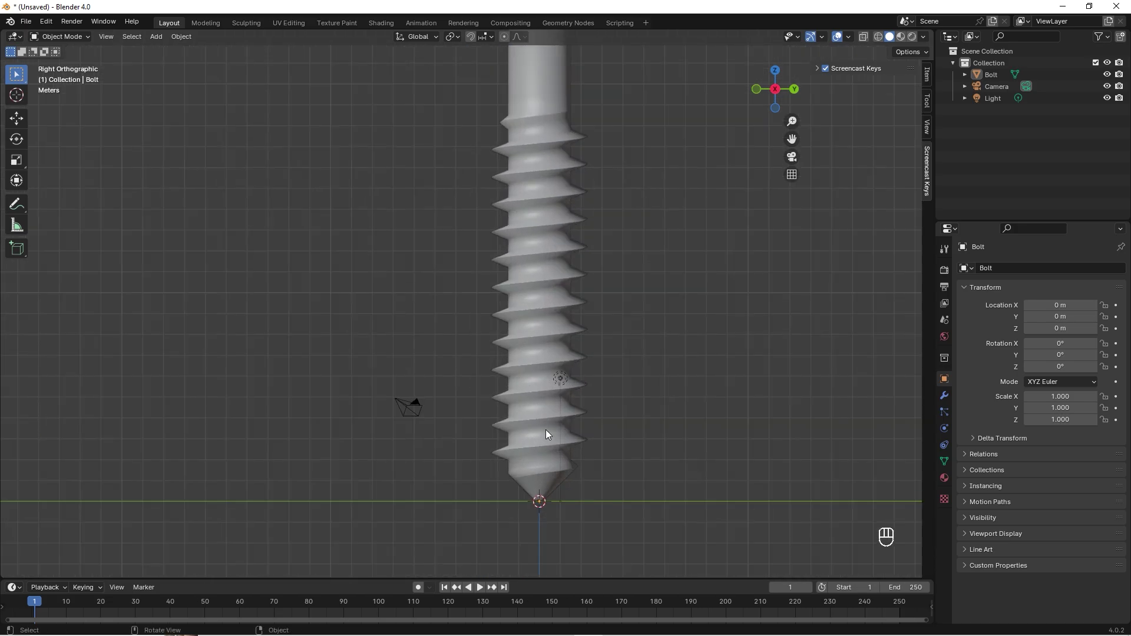
left_click(536, 481)
scroll(557, 516, "up", 2)
middle_click_drag(557, 516, 528, 352, "shift")
scroll(560, 430, "up", 2)
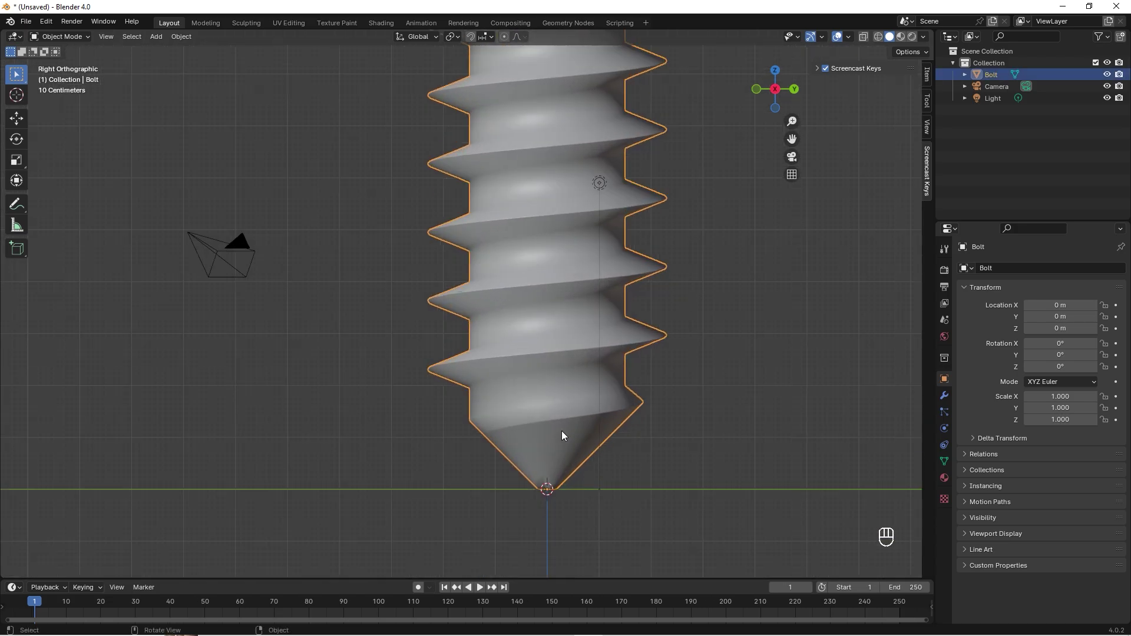
Enter Edit Mode, deselect all vertices, and return to Object Mode
key("Tab")
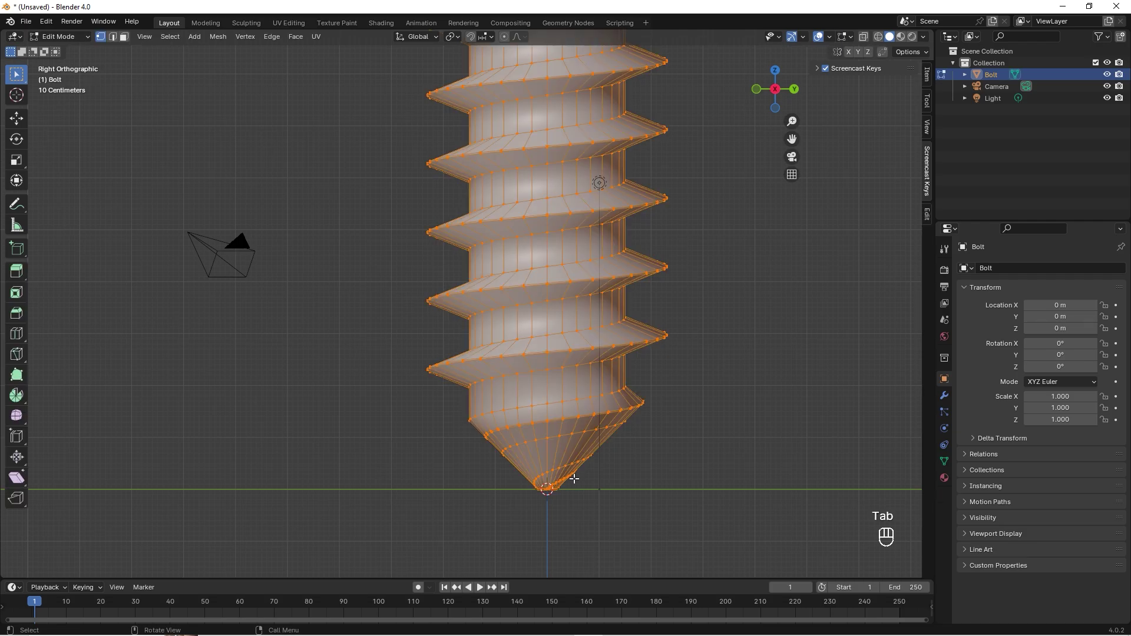
scroll(592, 514, "up", 2)
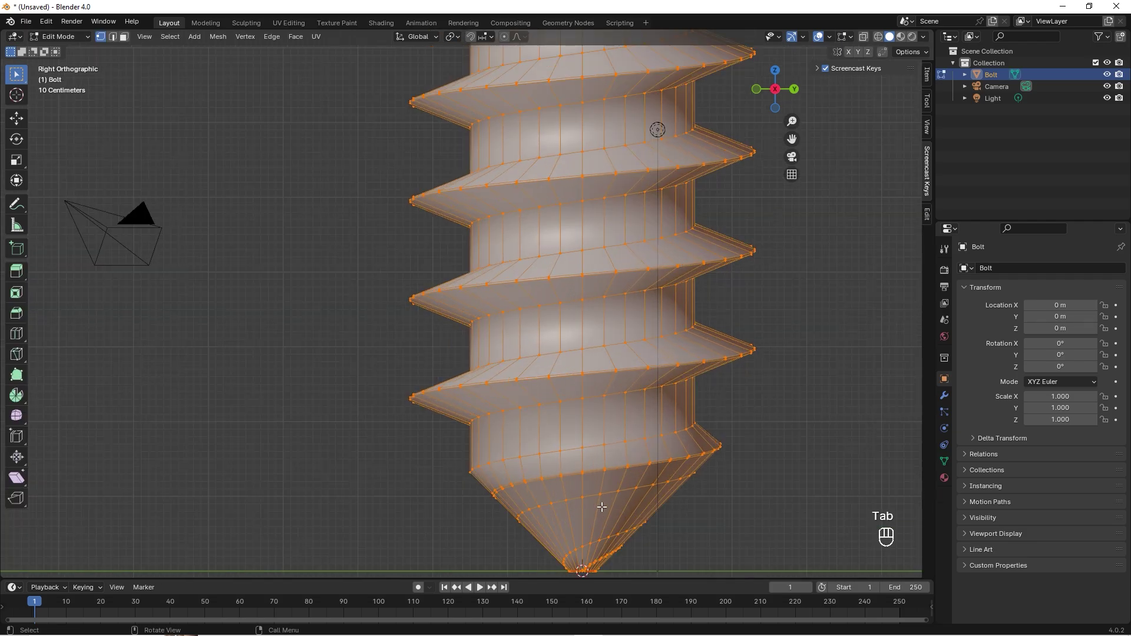
middle_click_drag(601, 509, 596, 454, "shift")
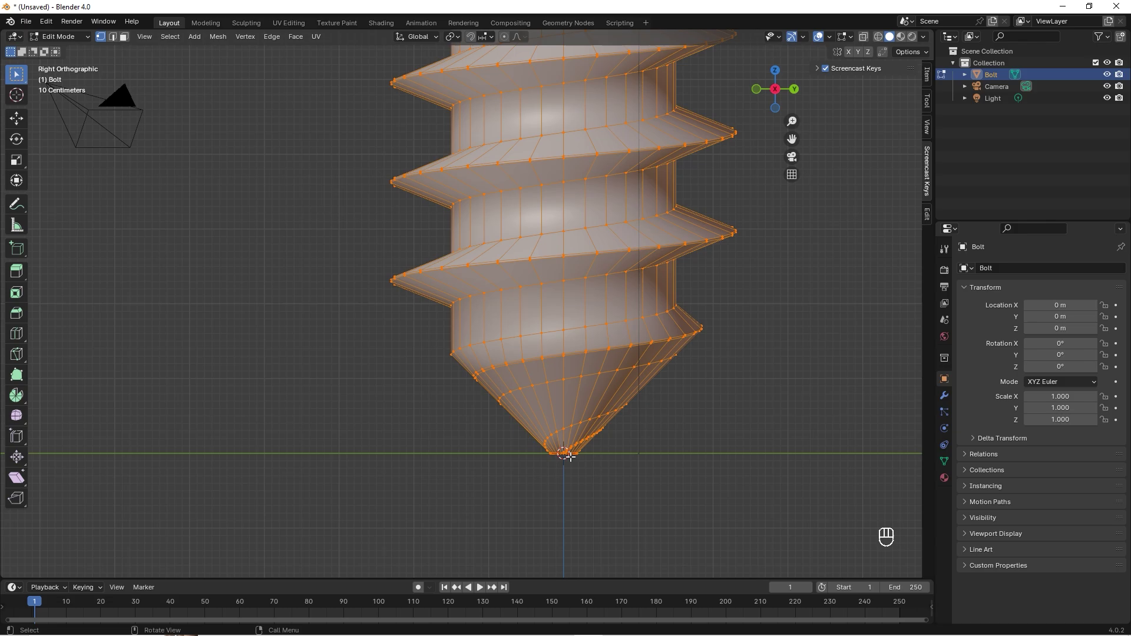
key("alt+a")
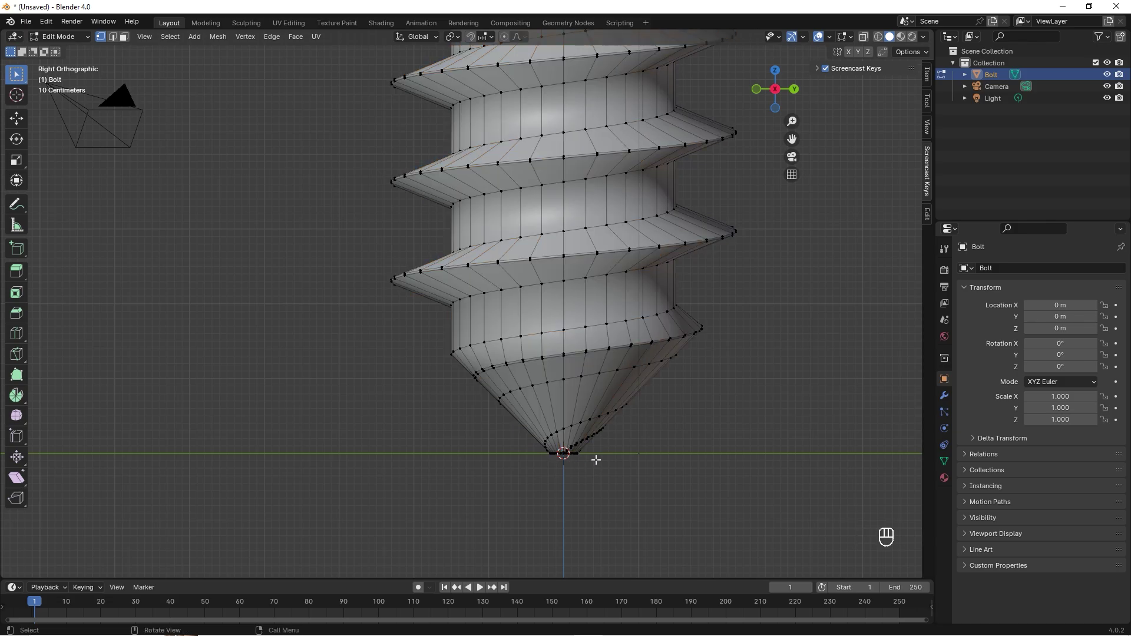
key("Tab")
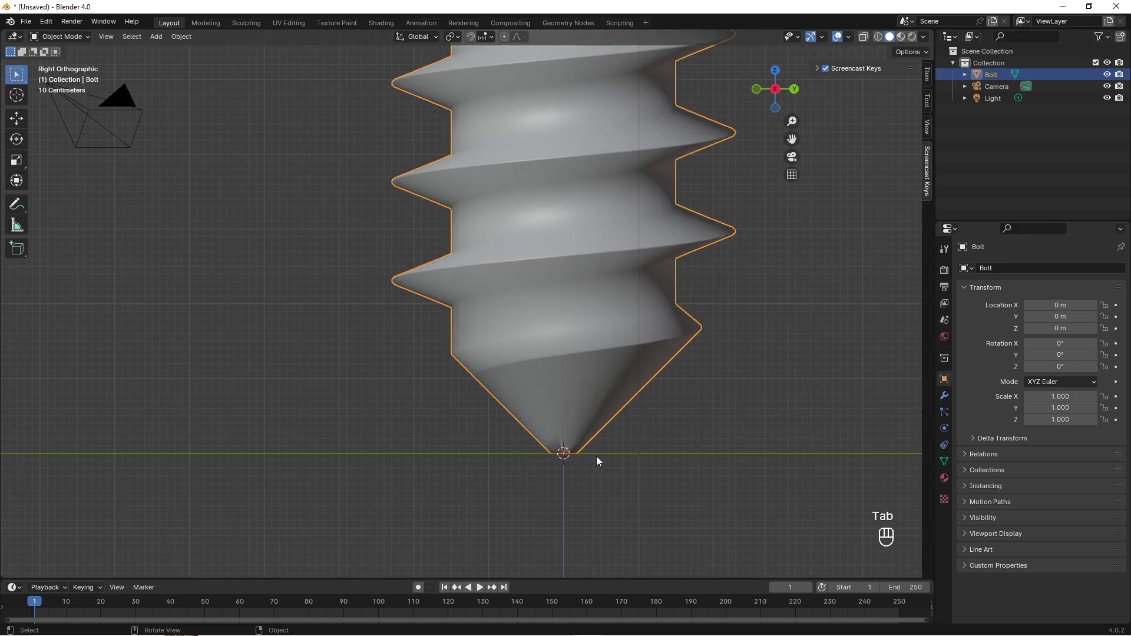
Use Change Bolt to lower the bolt's Major Dia from 3 m to 2.7 m
right_click(596, 396)
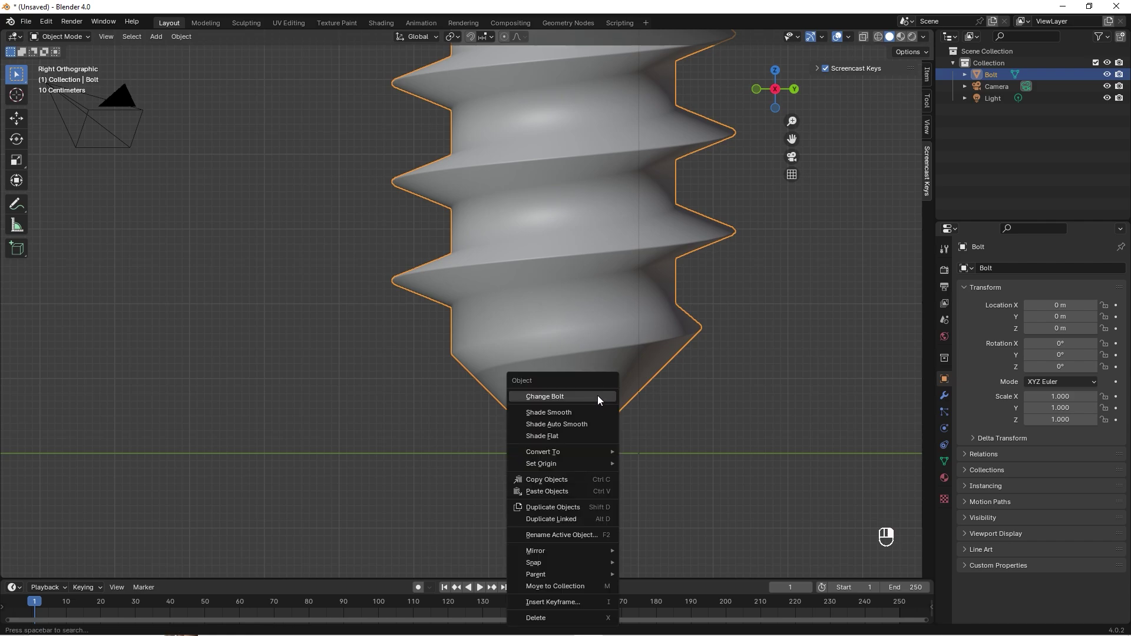
left_click(597, 395)
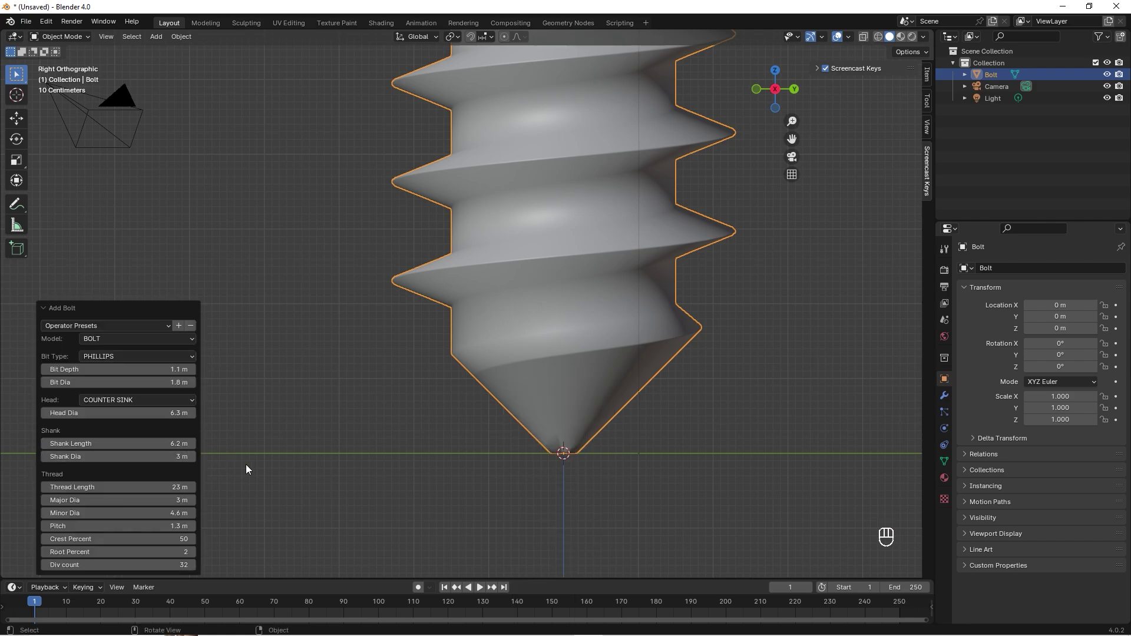
mouse_move(192, 501)
left_mouse_down()
mouse_move(125, 500)
mouse_move(181, 500)
left_mouse_up()
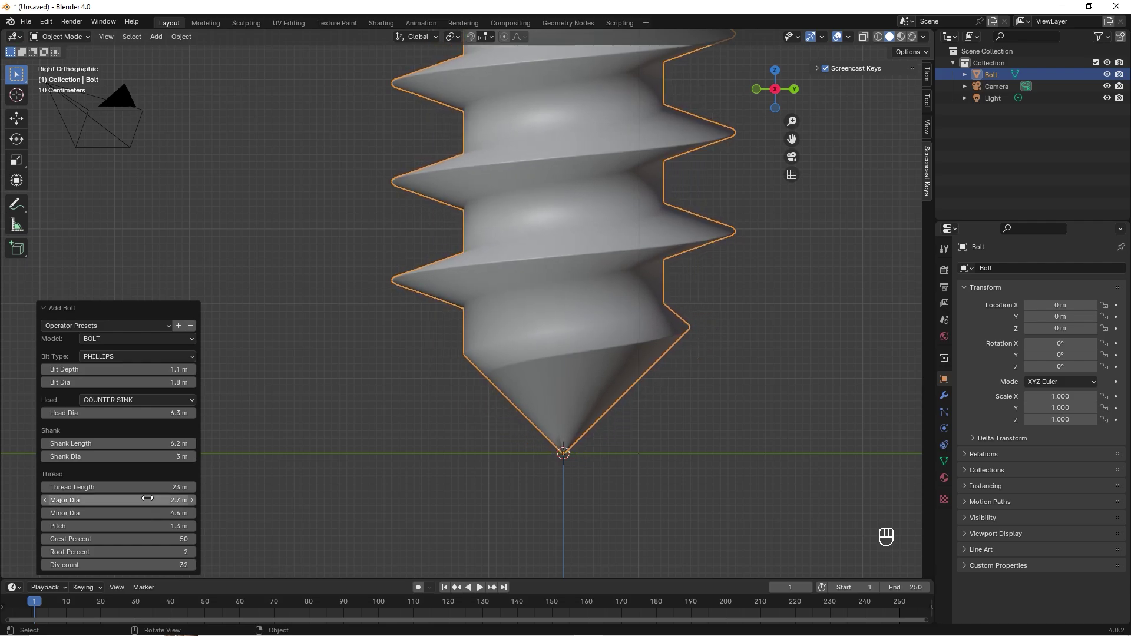
In Edit Mode with X-ray on, select only the screw's bottom tip vertex and enable proportional editing
left_click(668, 406)
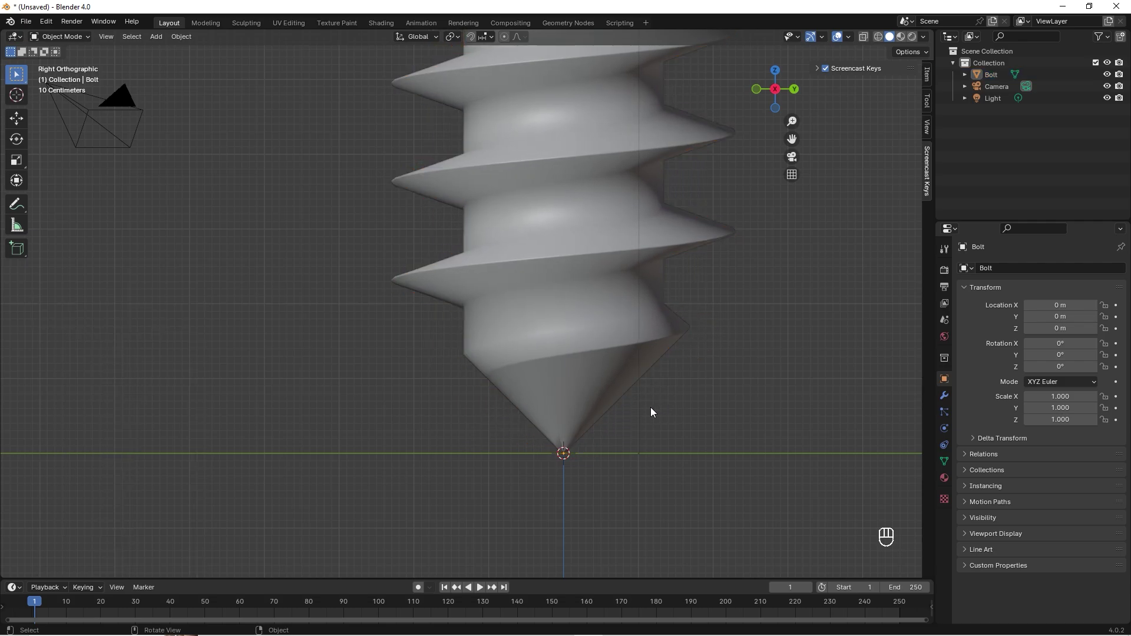
left_click(596, 384)
key("Tab")
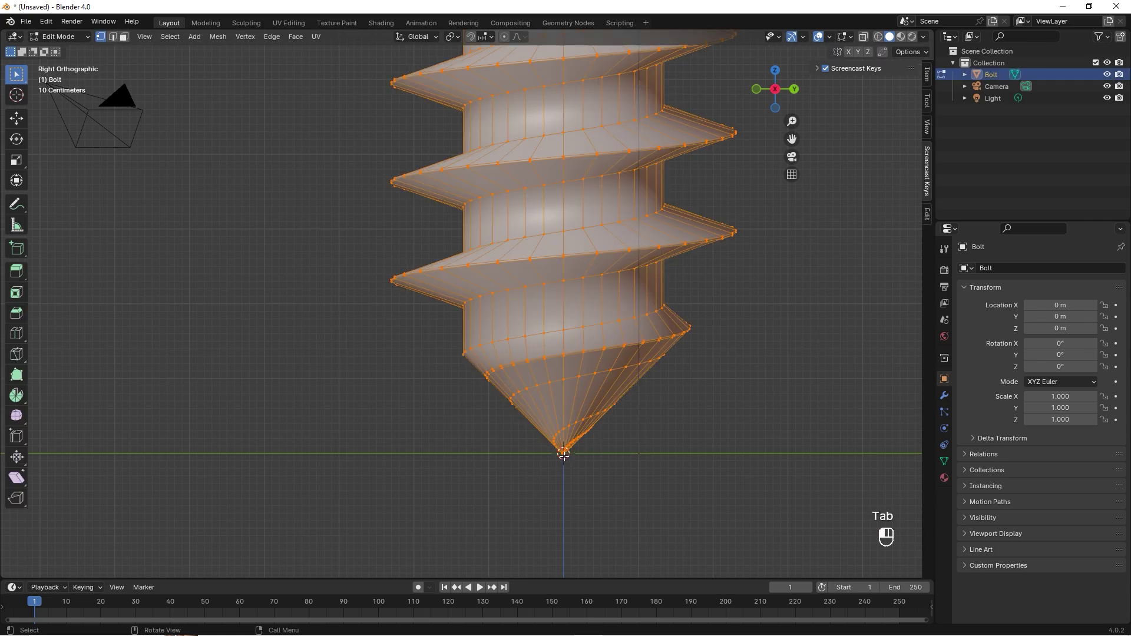
left_click(563, 454)
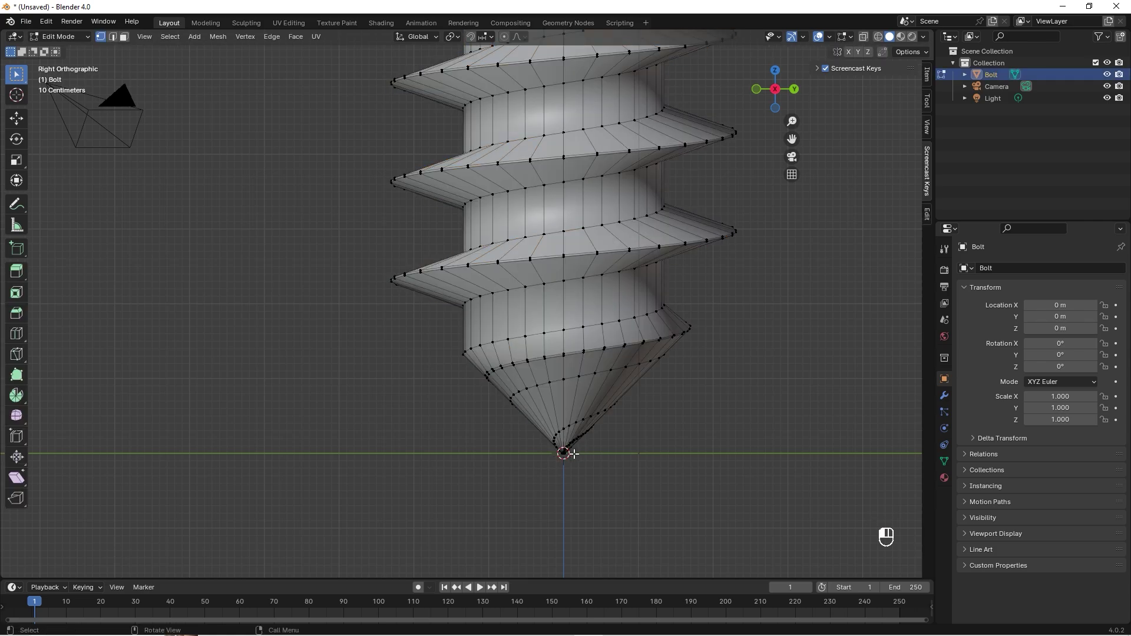
left_click(563, 455)
left_click(861, 38)
left_click(571, 453)
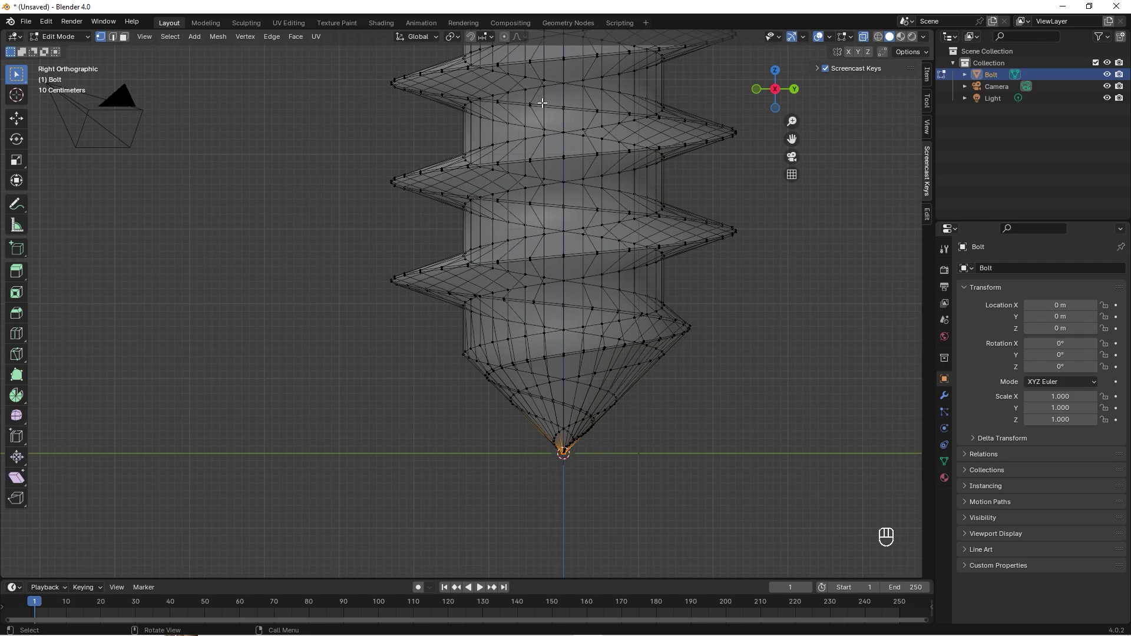
key("o")
Scale the tip vertex to 0.198 with proportional falloff, excluding the Z axis
key("s")
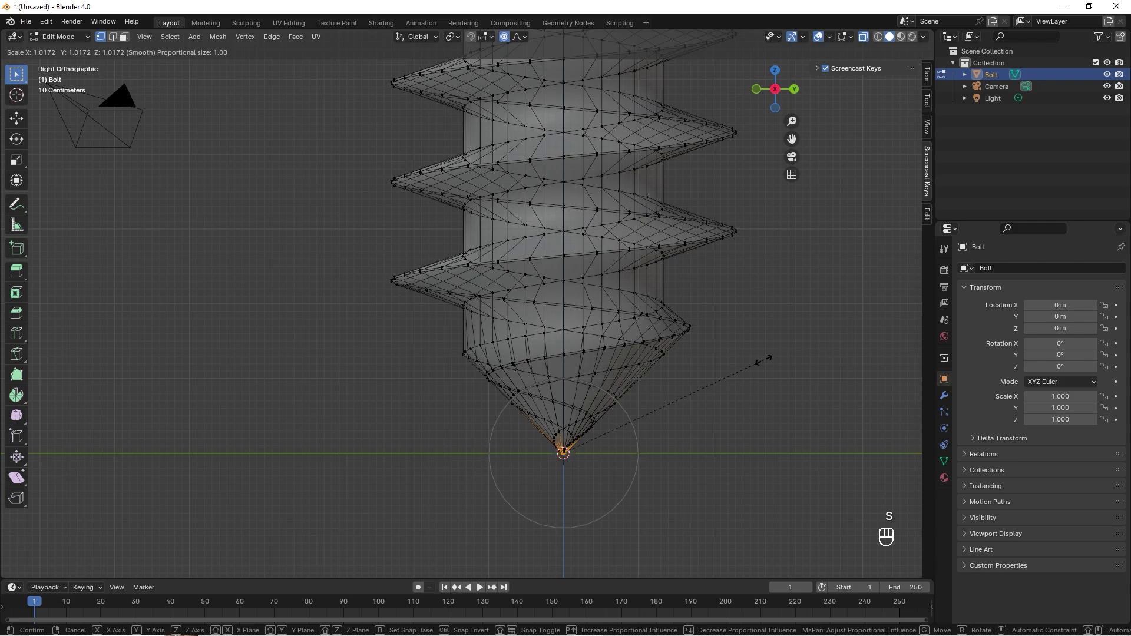
scroll(749, 375, "down", 6)
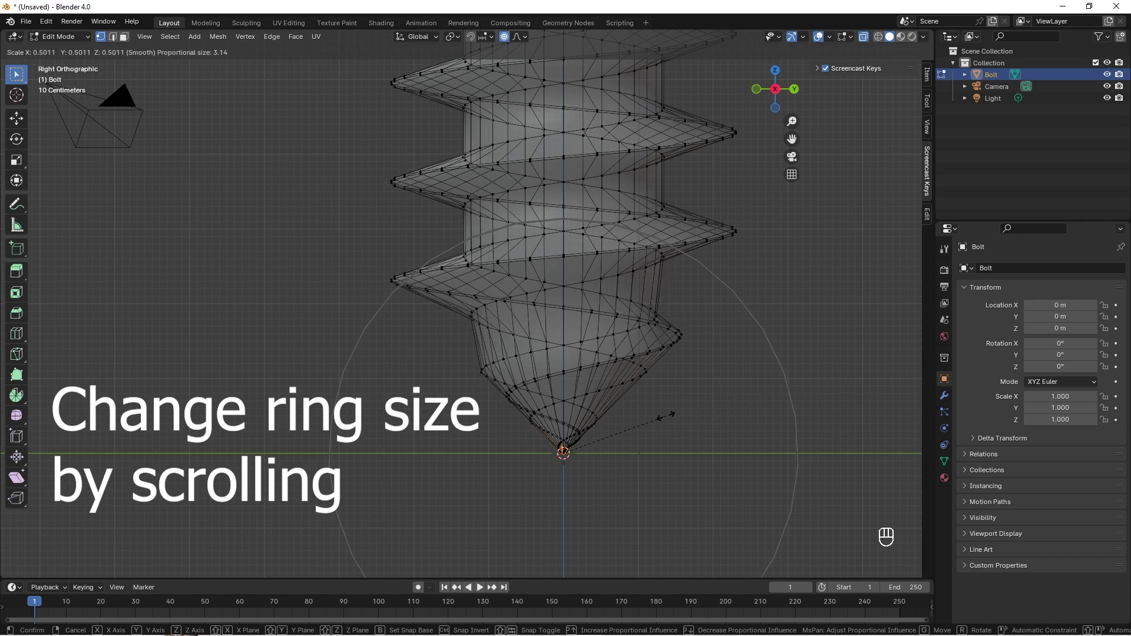
scroll(750, 396, "down", 8)
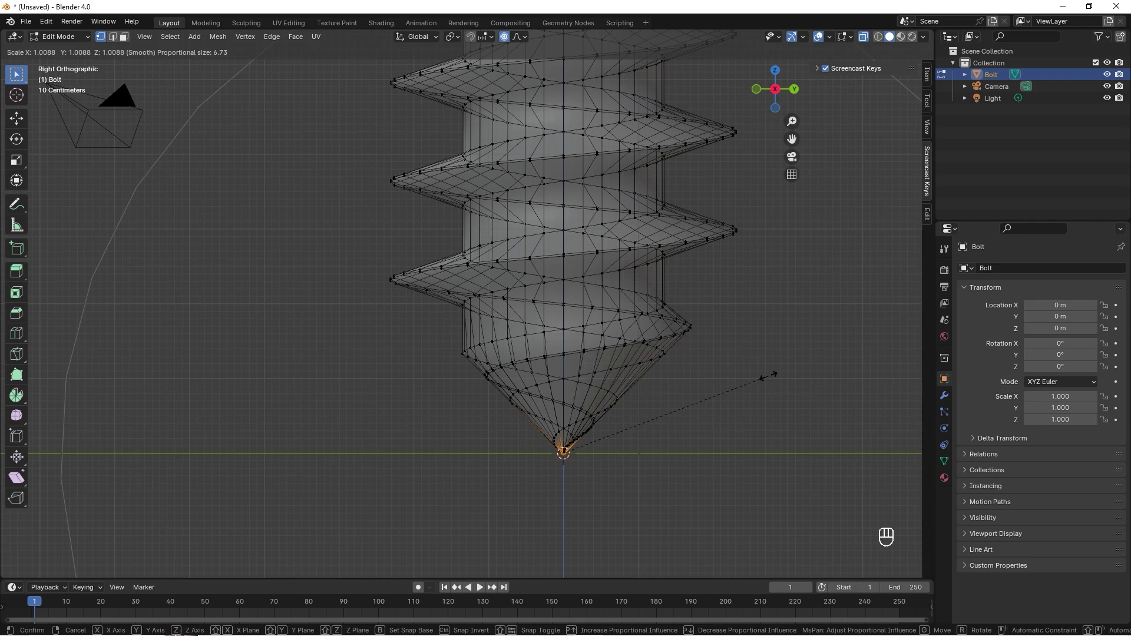
key("shift")
key("shift+z")
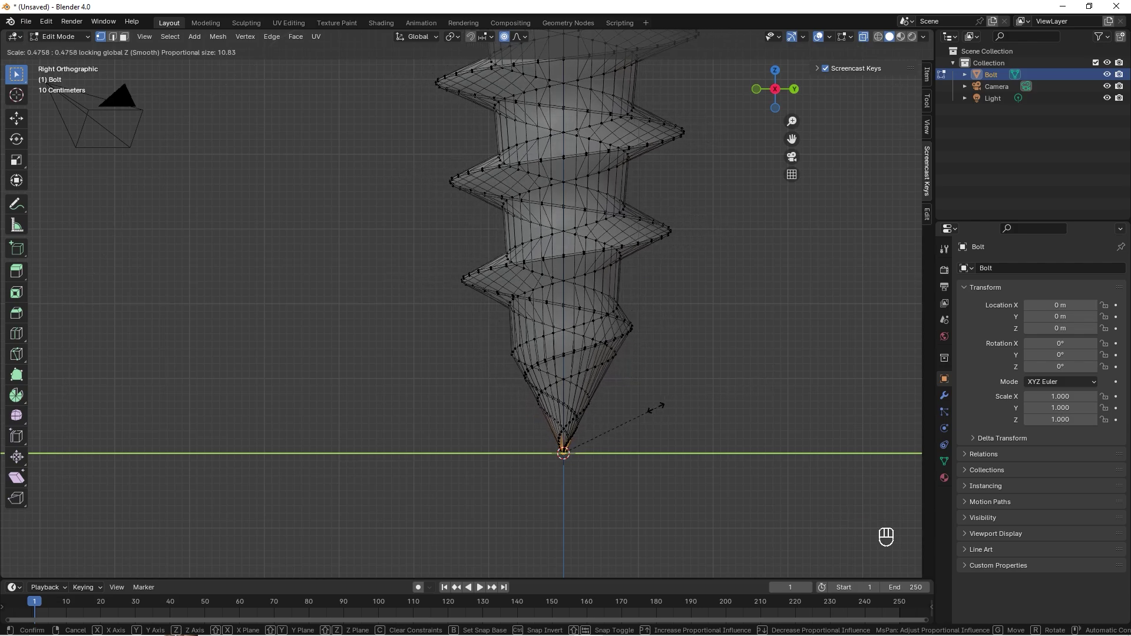
scroll(637, 415, "up", 5)
scroll(605, 427, "down", 4)
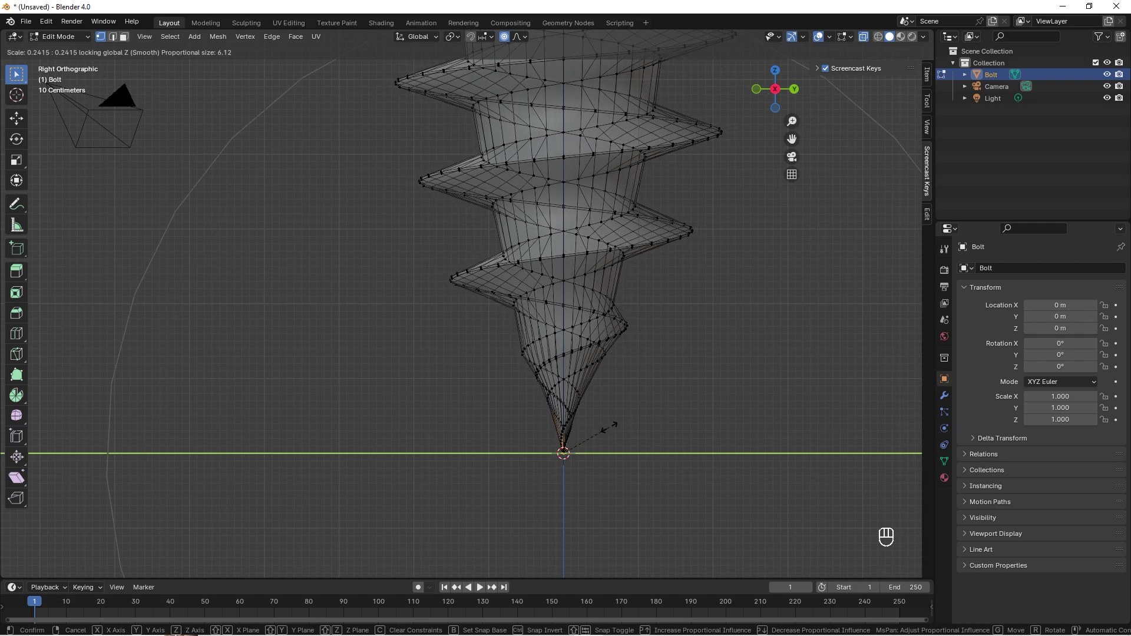
scroll(601, 431, "down", 1)
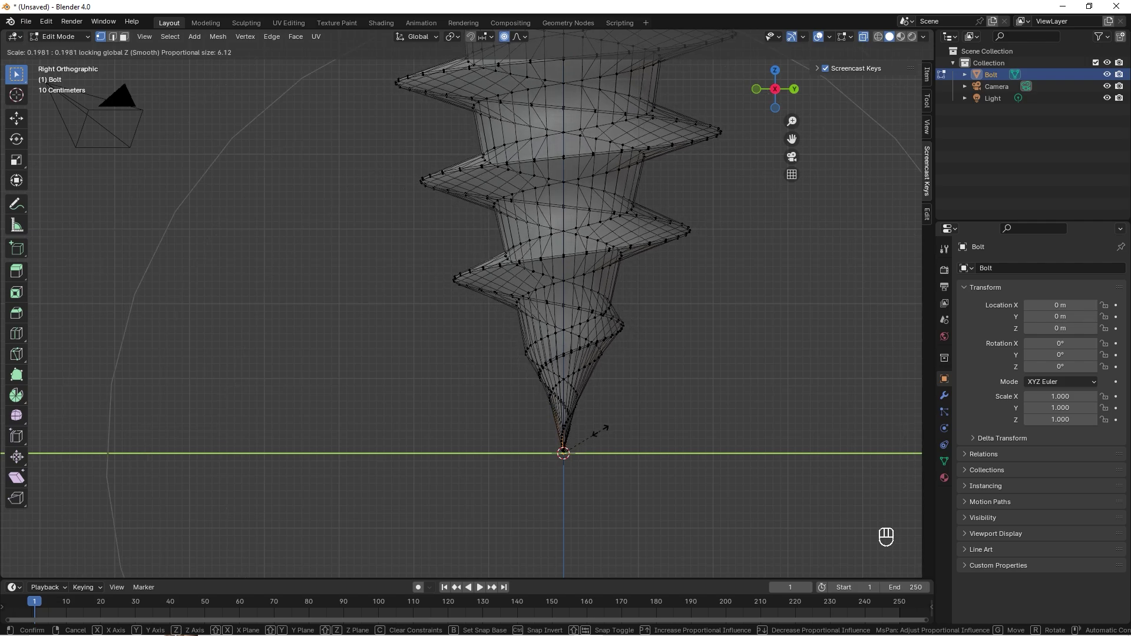
left_click(601, 432)
scroll(649, 306, "down", 4)
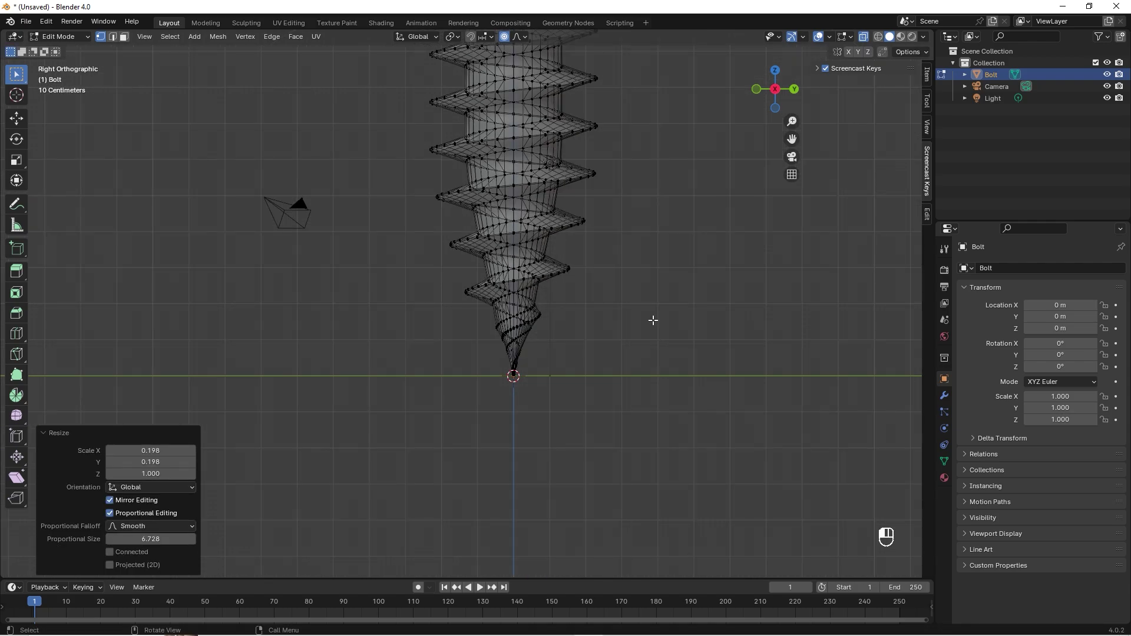
In Object Mode, scale the whole screw uniformly to 0.113 (3.27 m tall) and frame it
key("Tab")
middle_click_drag(648, 305, 630, 327)
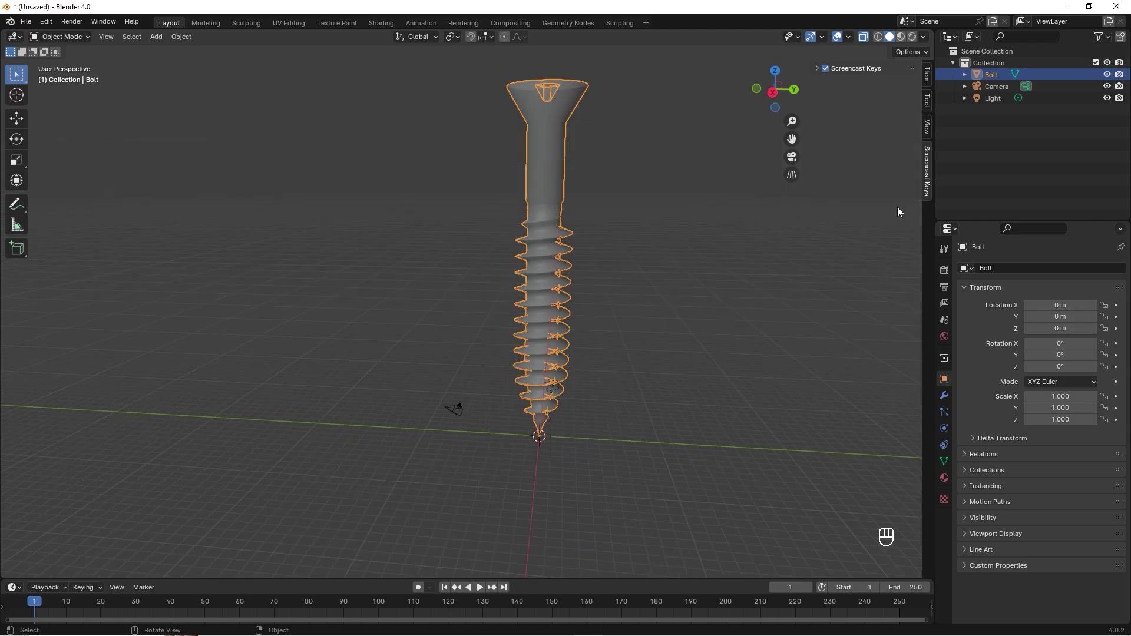
left_click(925, 75)
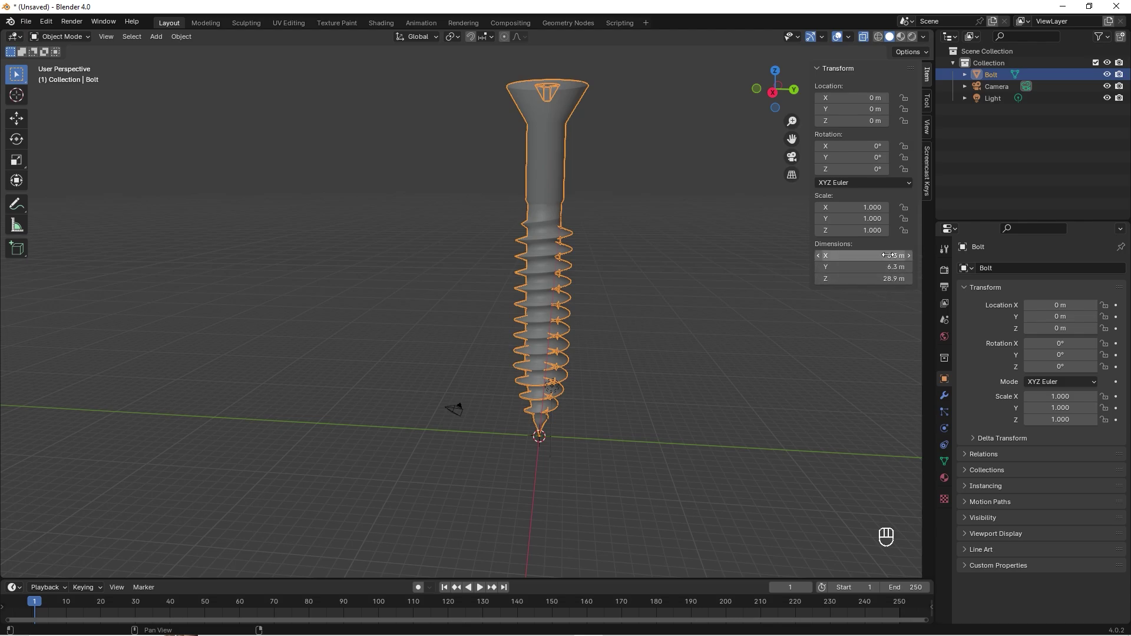
key("s")
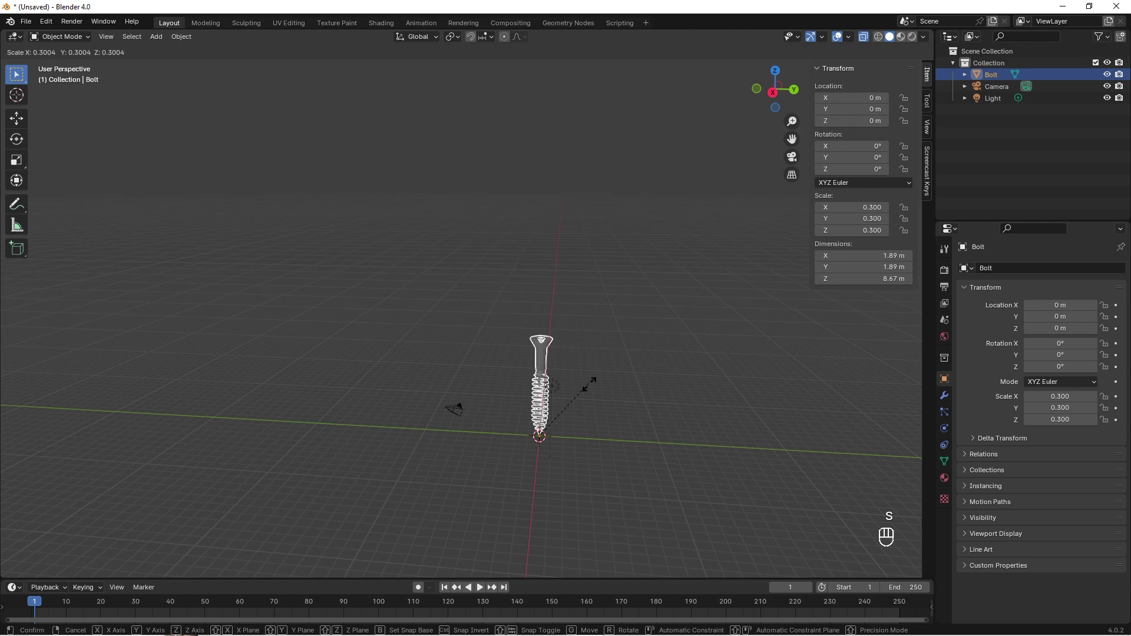
left_click(564, 423)
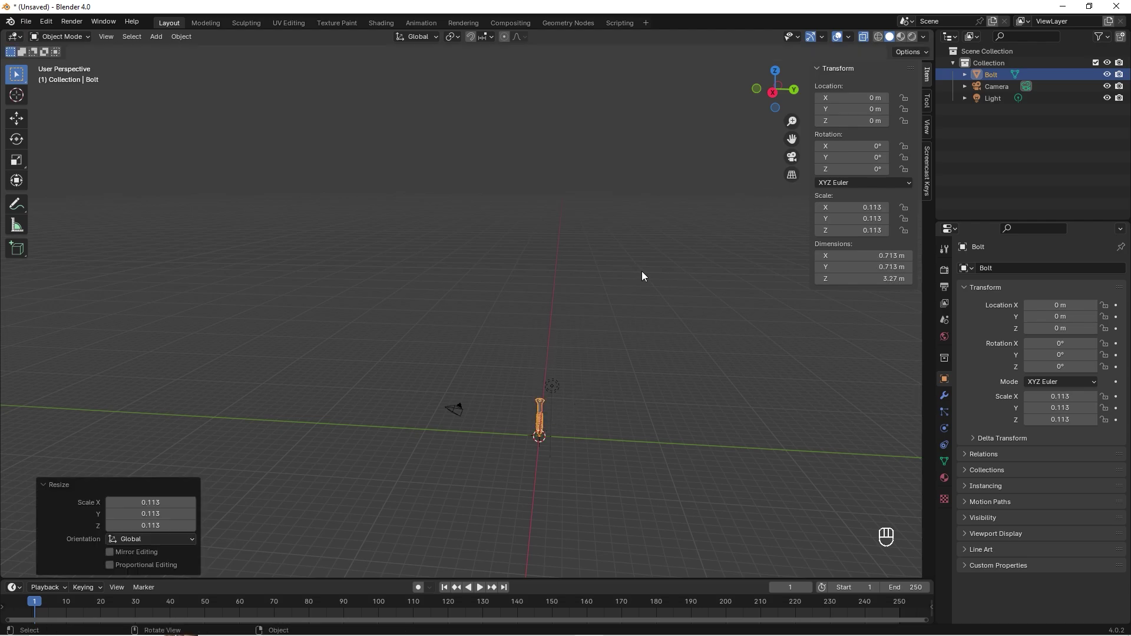
key("KP_Decimal")
Switch to Material Preview and give the screw a new material, Material.001
left_click(533, 299)
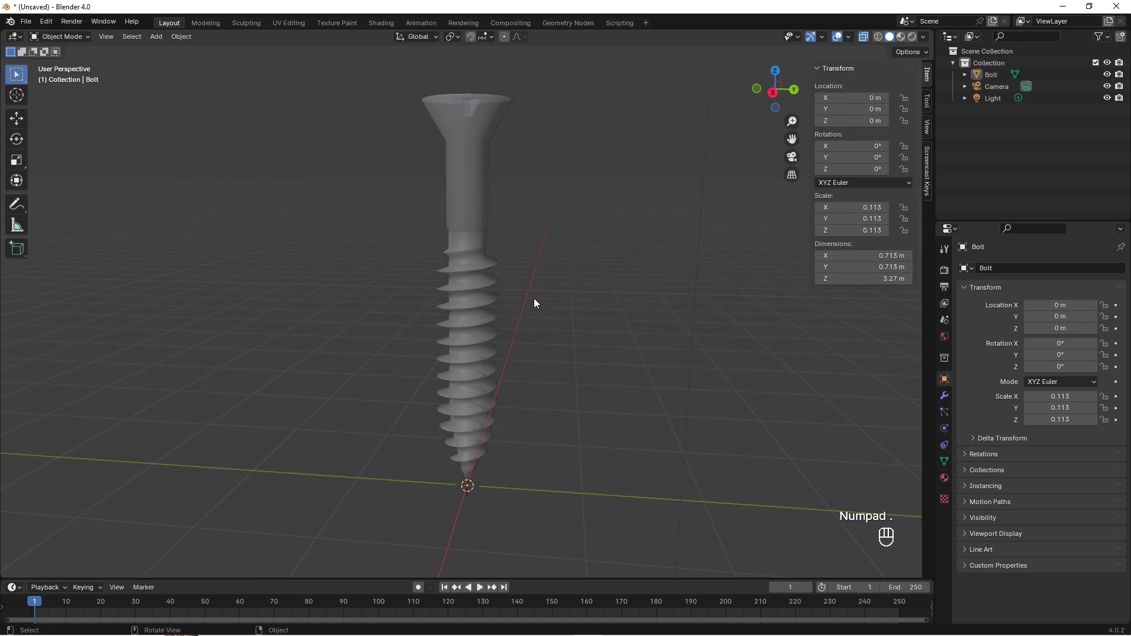
left_click(479, 238)
left_click(902, 36)
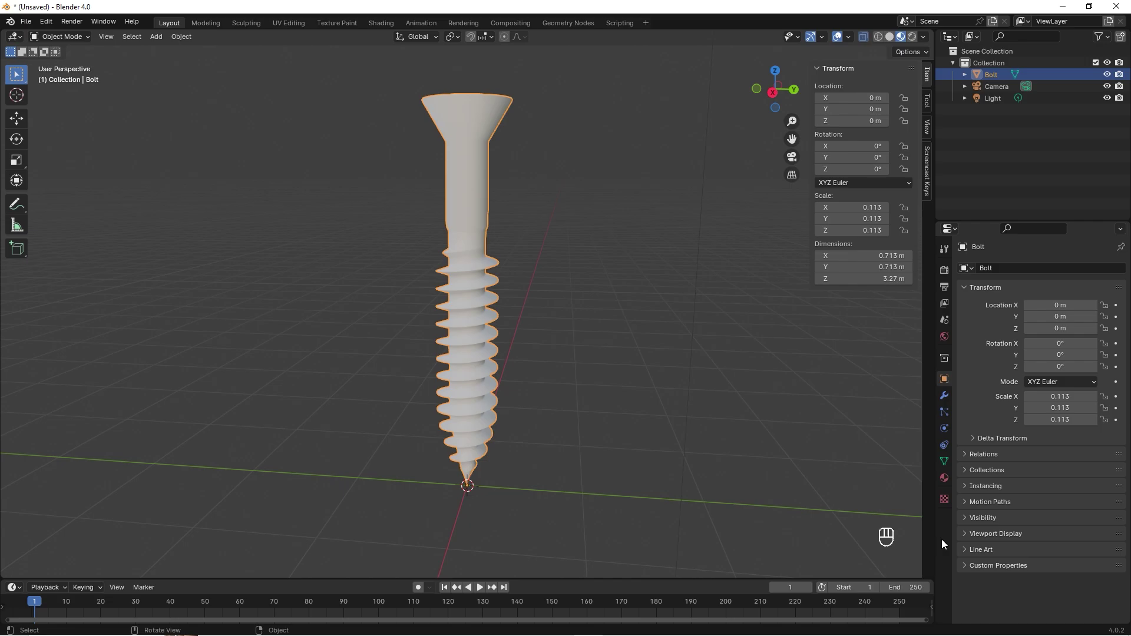
left_click(944, 479)
left_click(1045, 318)
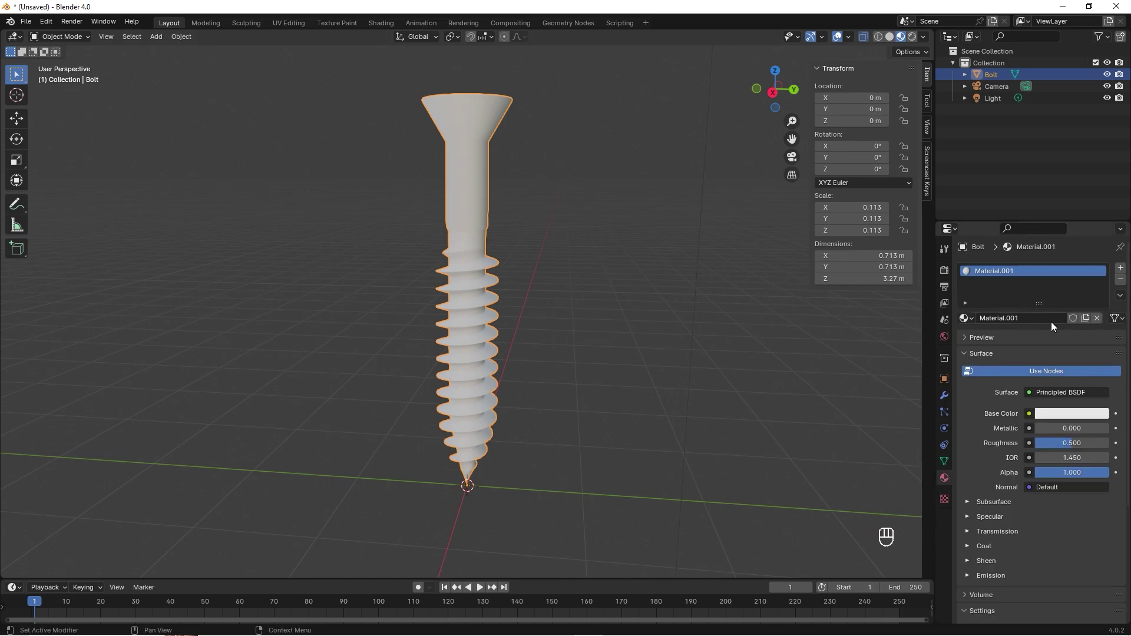
Set the material's Metallic to 1.000 and Roughness to 0.264 for a shiny finish
left_click(1060, 427)
type("1")
key("Return")
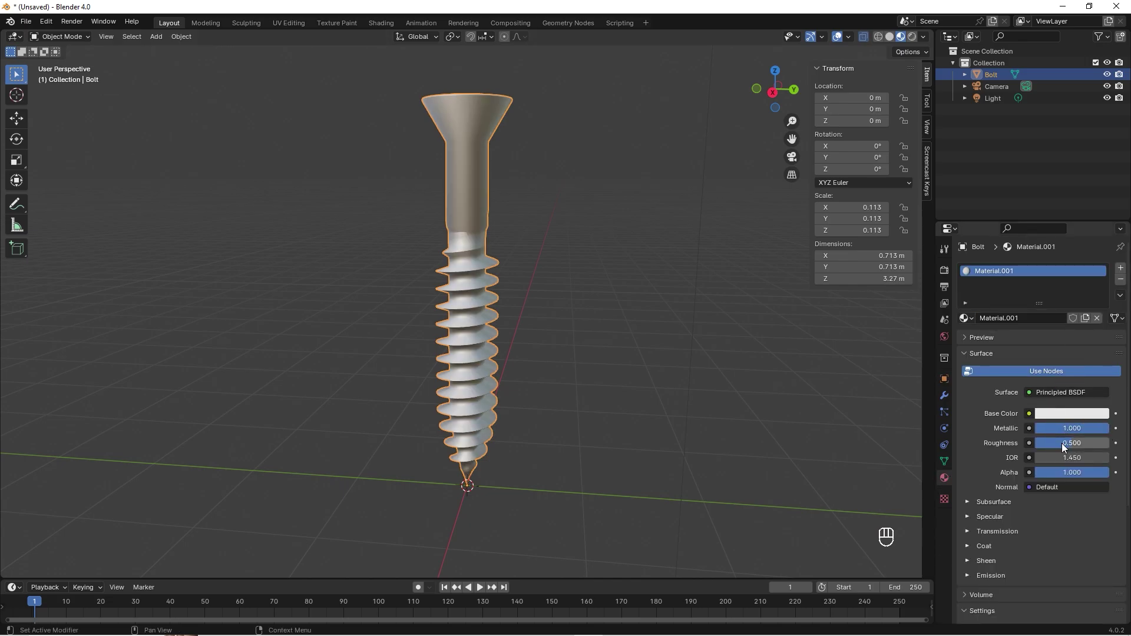
left_click_drag(1066, 443, 1049, 443)
left_click(577, 381)
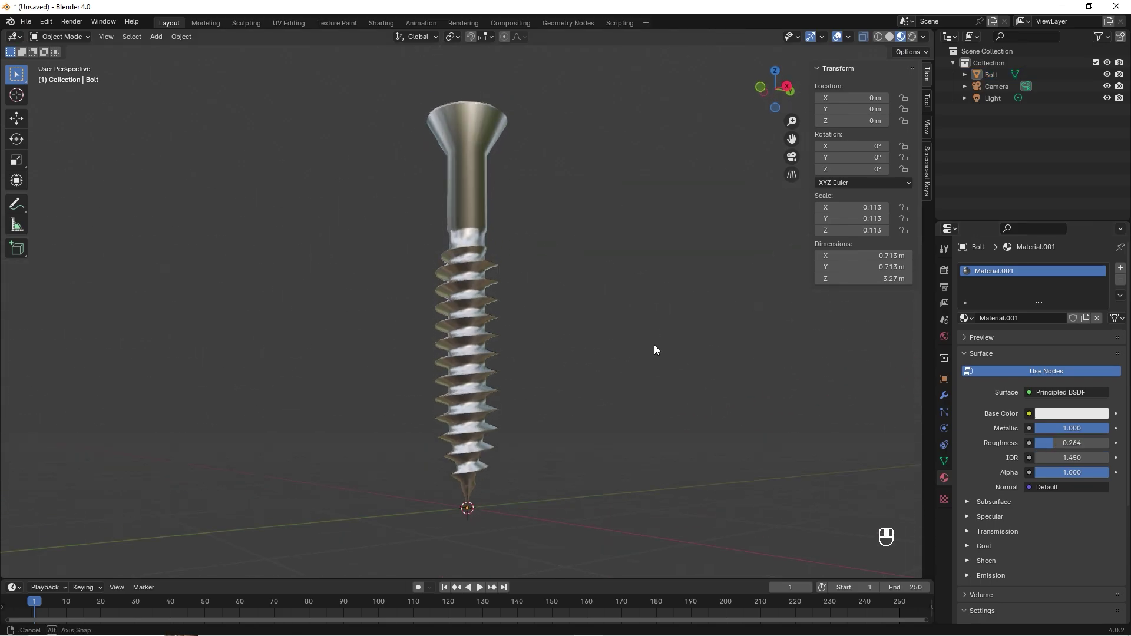